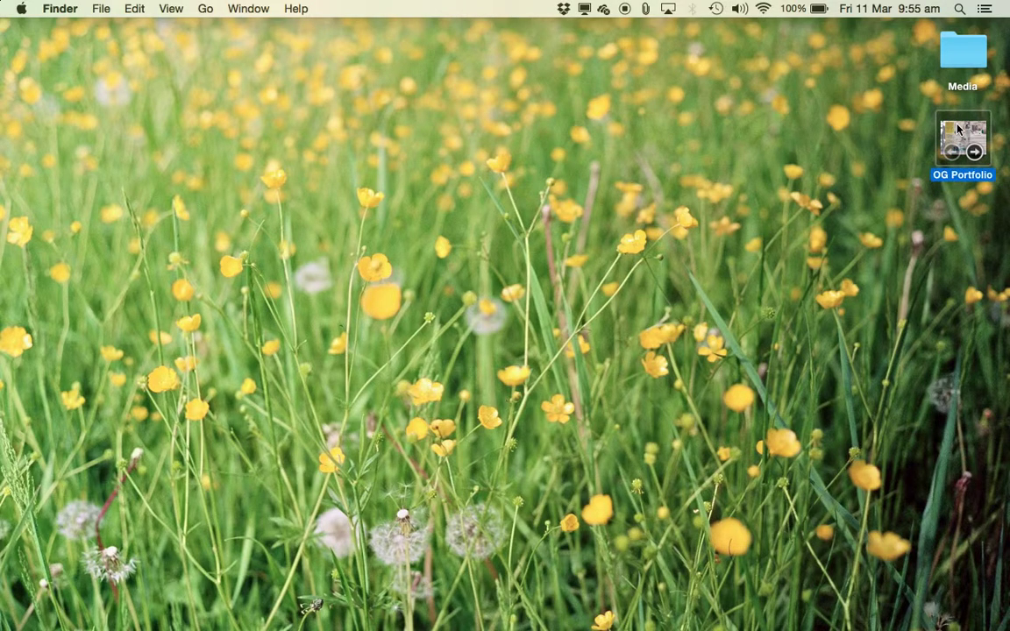
- Confirm in Get Info that OG Portfolio is 227.3 MB, then open it in Keynote
{"action": "right_click", "coordinate": [957, 128]}
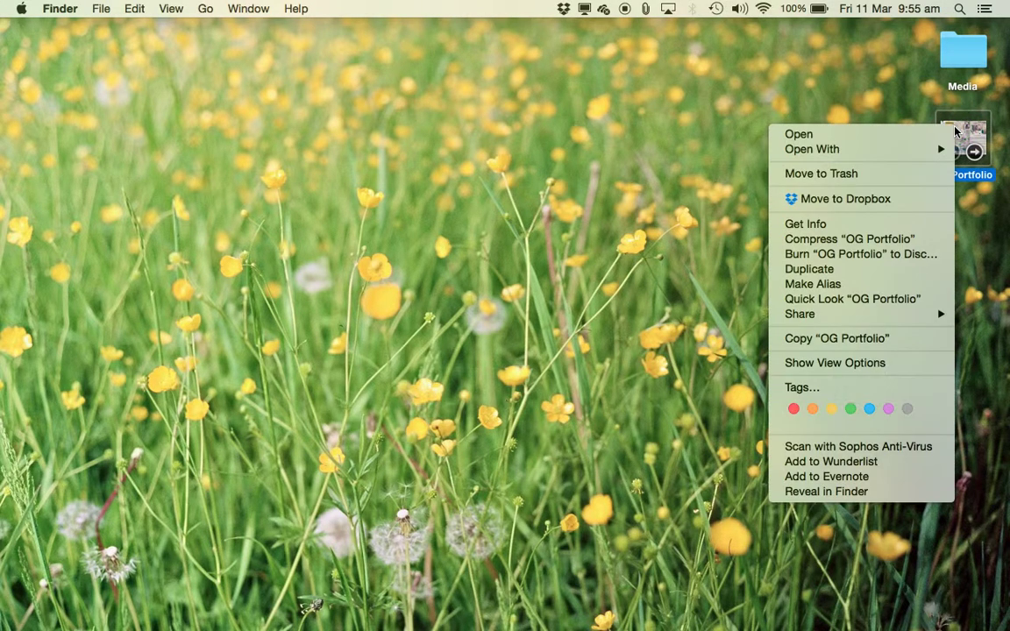
{"action": "left_click", "coordinate": [892, 226]}
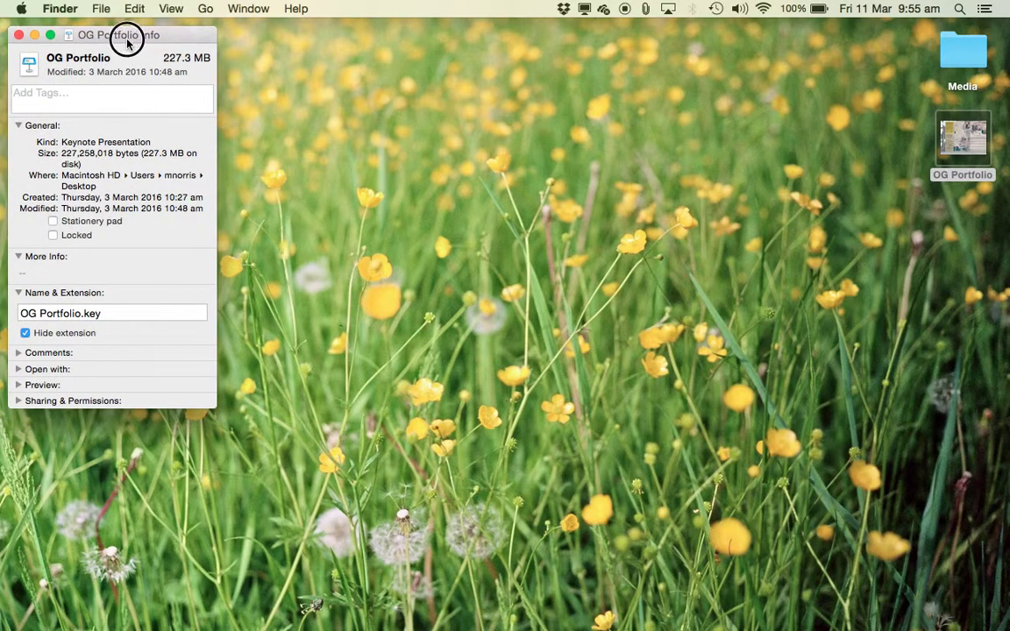
{"action": "left_click_drag", "start_coordinate": [127, 40], "coordinate": [262, 50]}
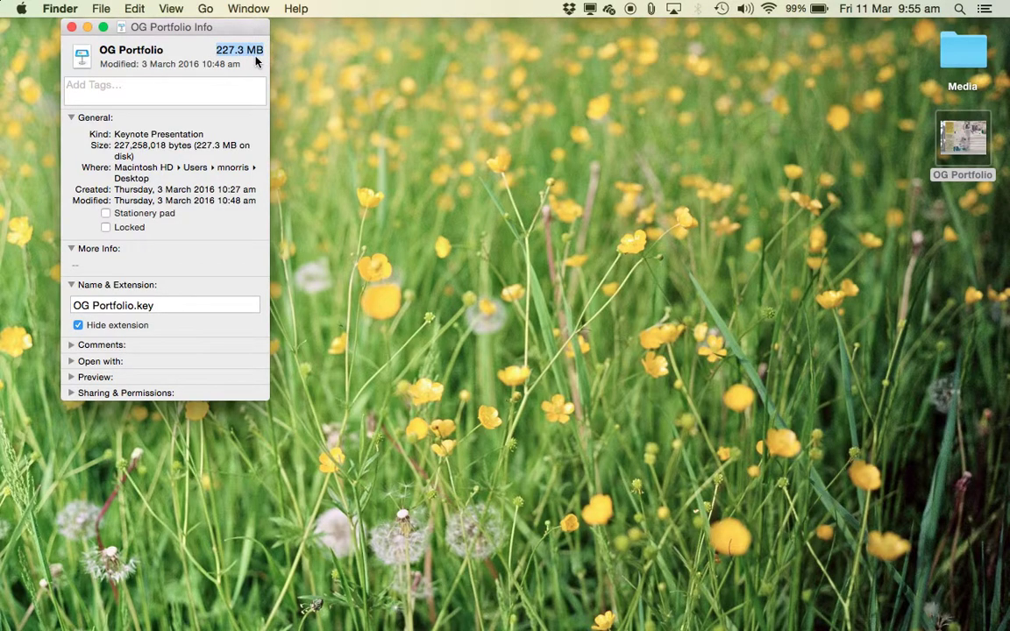
{"action": "left_click", "coordinate": [71, 27]}
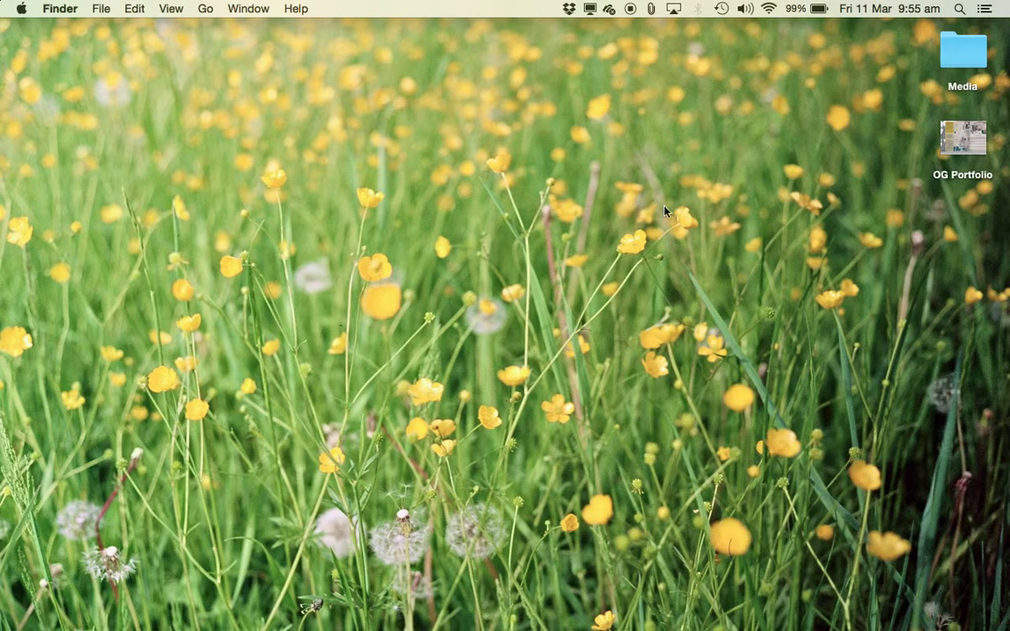
{"action": "mouse_move", "coordinate": [961, 131]}
{"action": "double_click", "coordinate": [961, 131]}
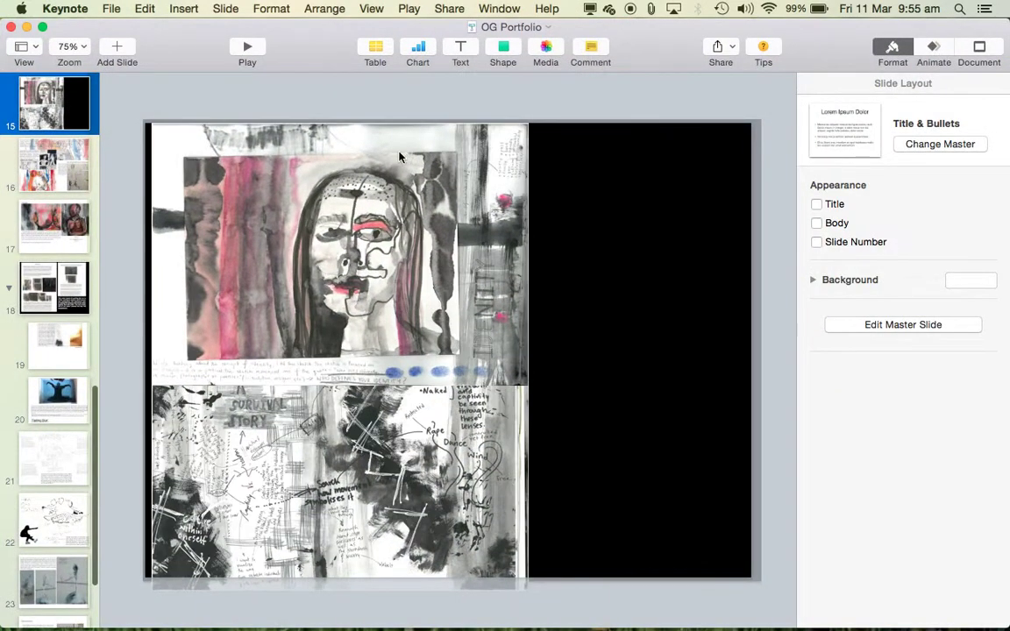
- Apply File > Advanced > Reduce File Size to trim about 48 MB, then save and close
{"action": "left_click", "coordinate": [101, 8]}
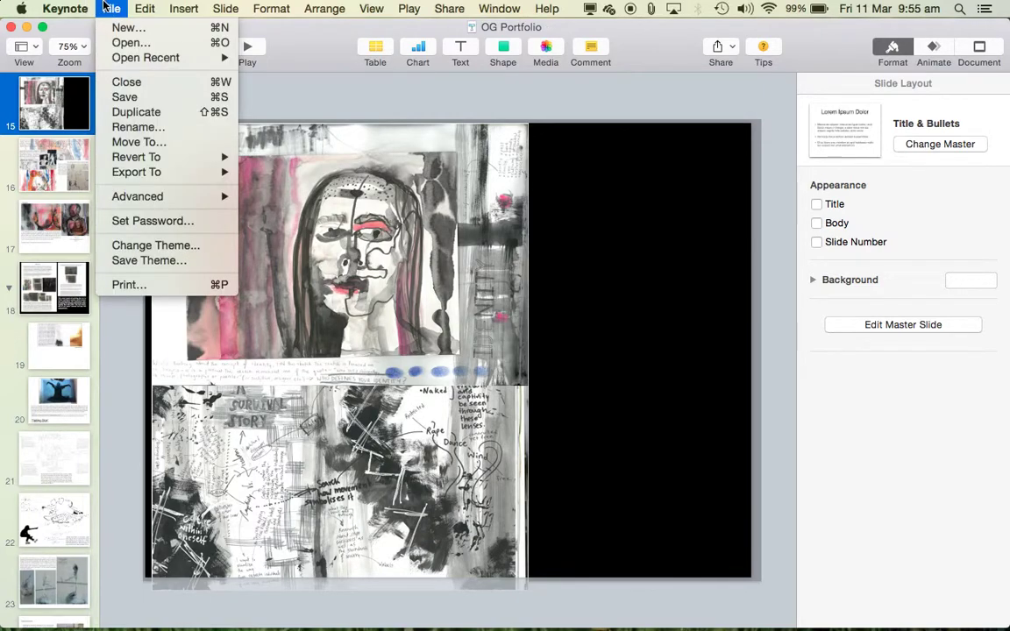
{"action": "mouse_move", "coordinate": [163, 202]}
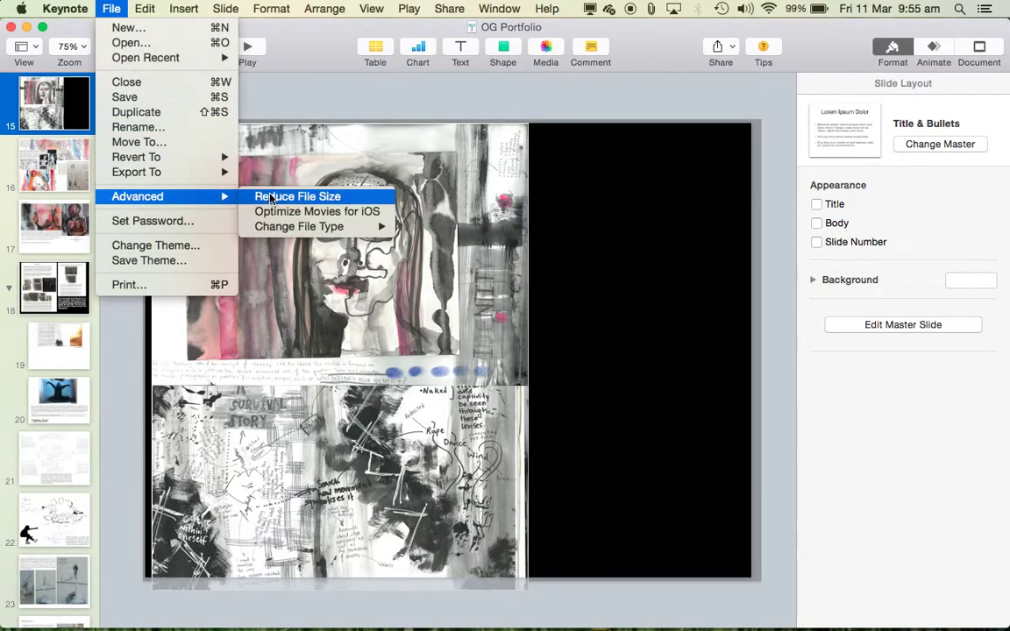
{"action": "left_click", "coordinate": [334, 200]}
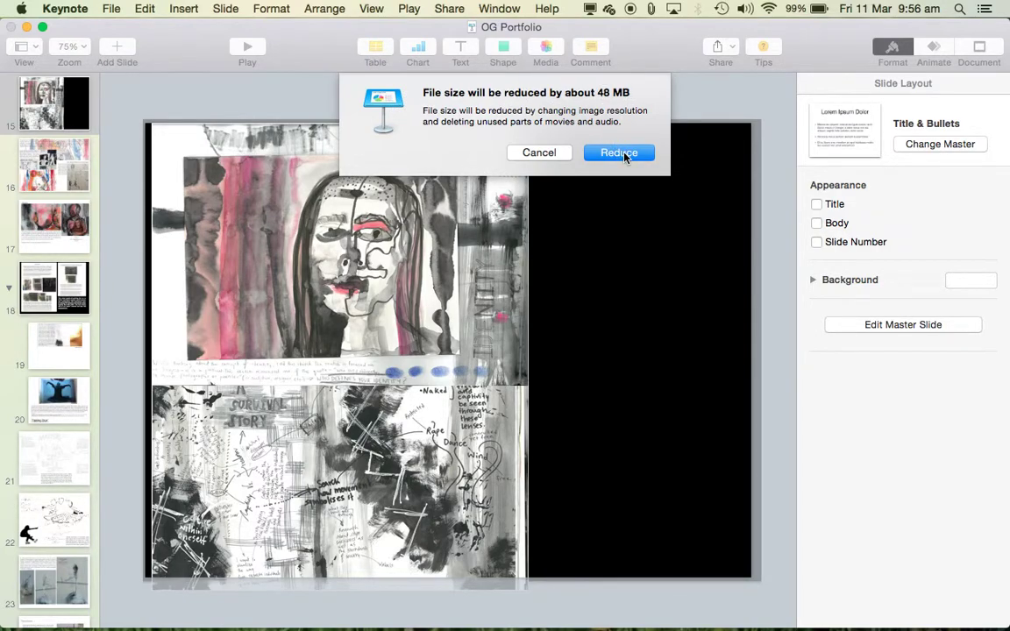
{"action": "left_click", "coordinate": [619, 153]}
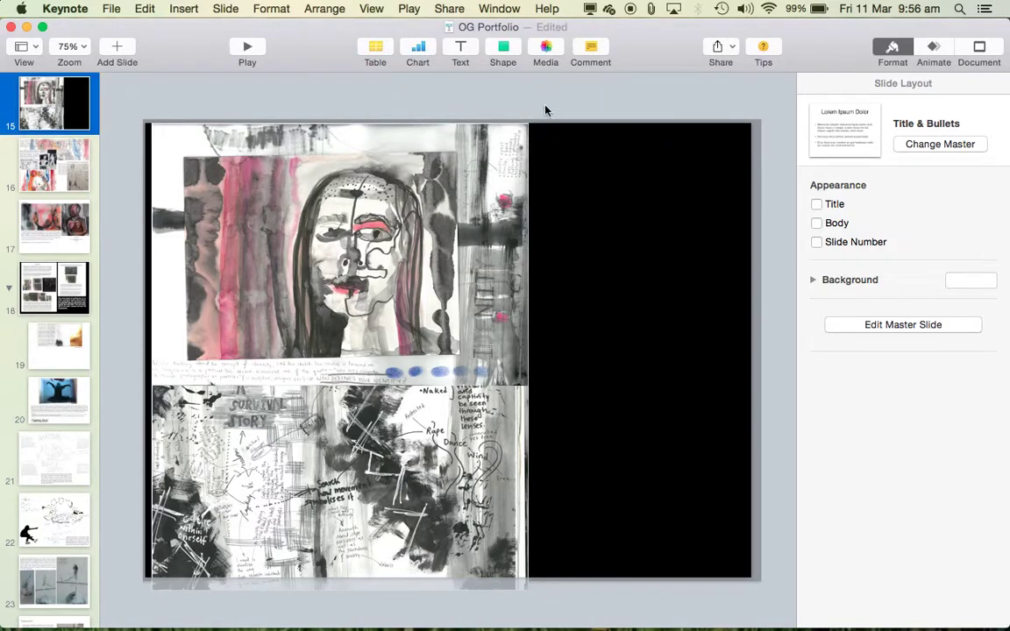
{"action": "key", "text": "super+s"}
{"action": "key", "text": "super+s"}
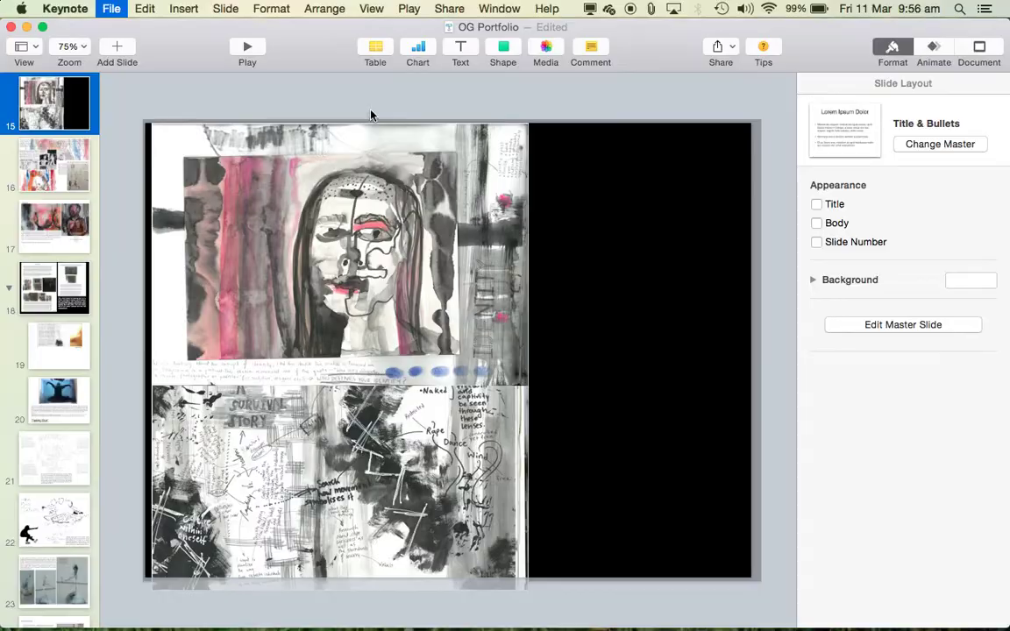
{"action": "key", "text": "super+w"}
- Verify in Get Info that OG Portfolio now measures 167.4 MB, then reopen it in Keynote
{"action": "left_click", "coordinate": [960, 49]}
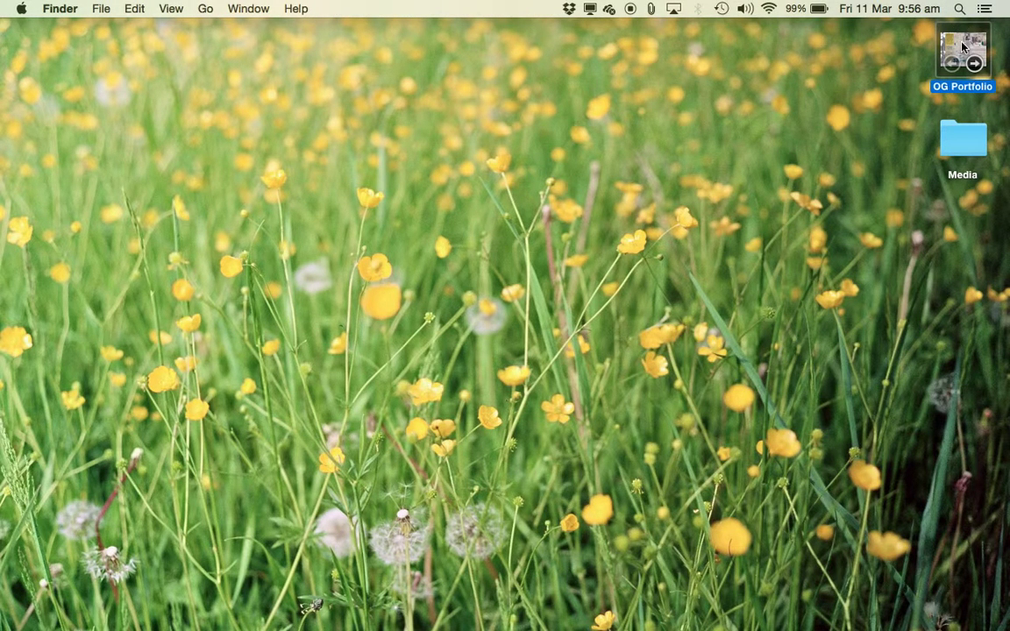
{"action": "right_click", "coordinate": [961, 46]}
{"action": "left_click", "coordinate": [824, 124]}
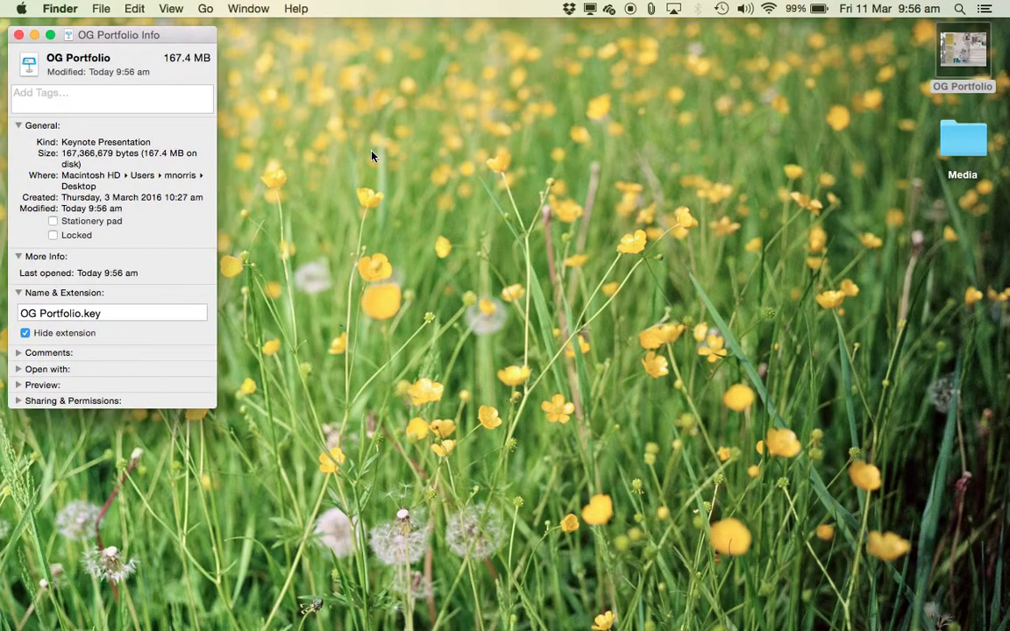
{"action": "left_click_drag", "start_coordinate": [163, 58], "coordinate": [209, 58]}
{"action": "left_click", "coordinate": [209, 58]}
{"action": "left_click", "coordinate": [19, 35]}
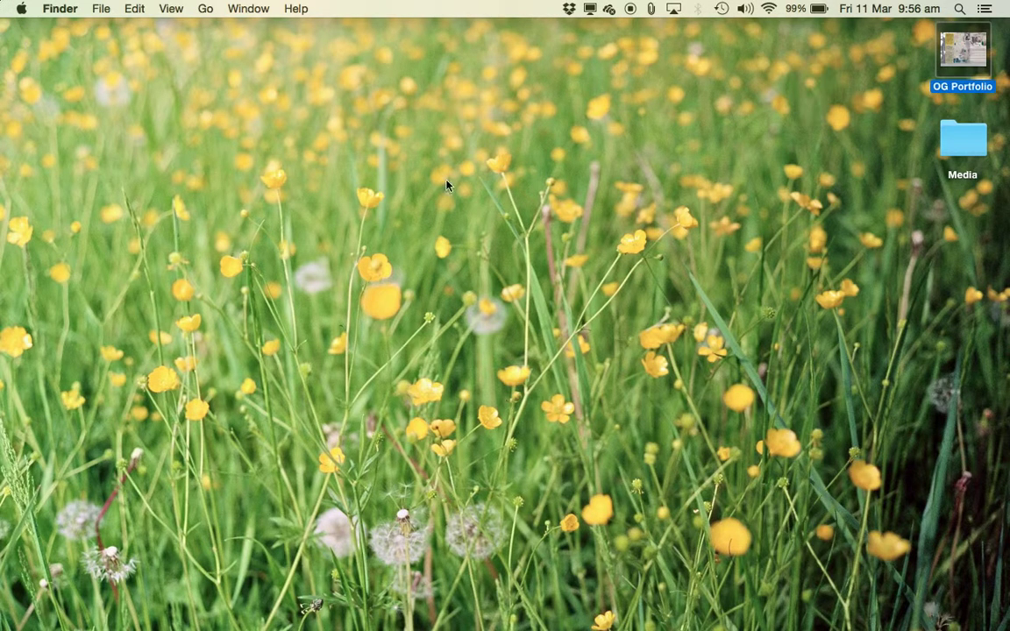
{"action": "double_click", "coordinate": [971, 65]}
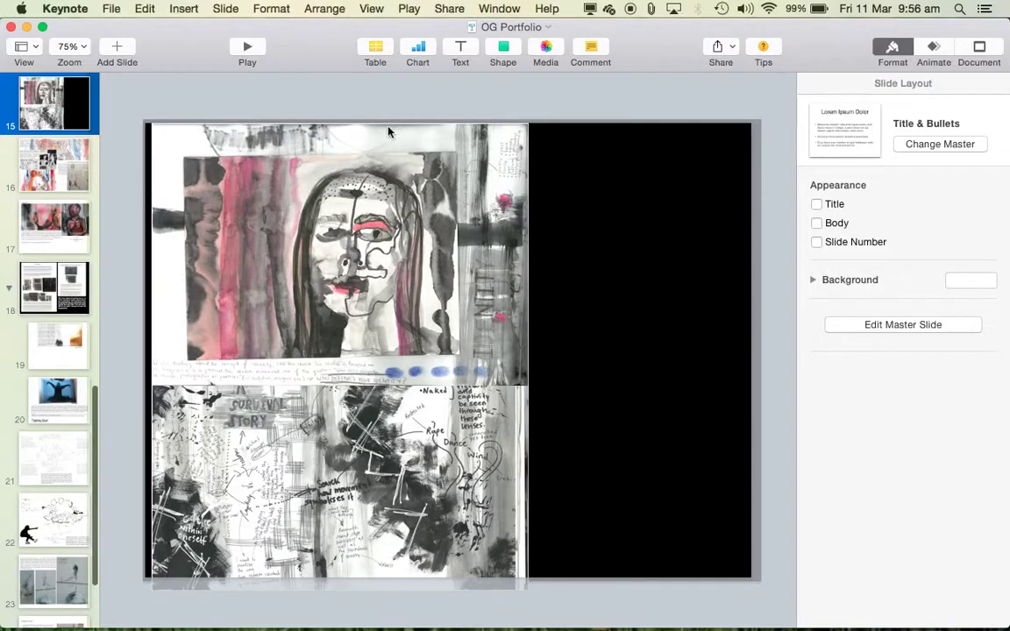
- Start a PDF export of the presentation with Image Quality set to Best
{"action": "left_click", "coordinate": [112, 8]}
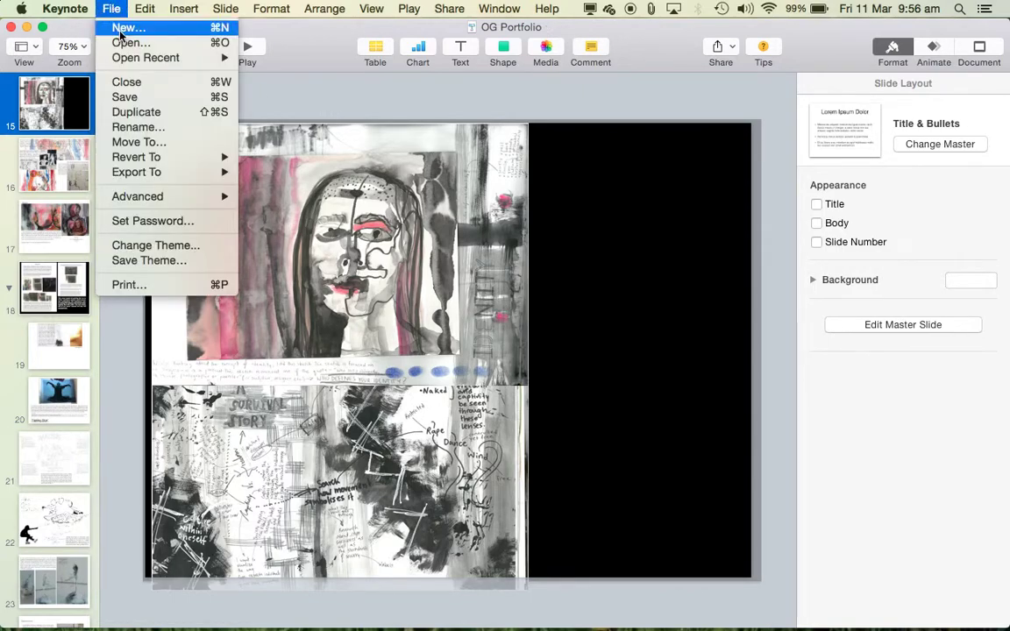
{"action": "mouse_move", "coordinate": [194, 175]}
{"action": "left_click", "coordinate": [261, 173]}
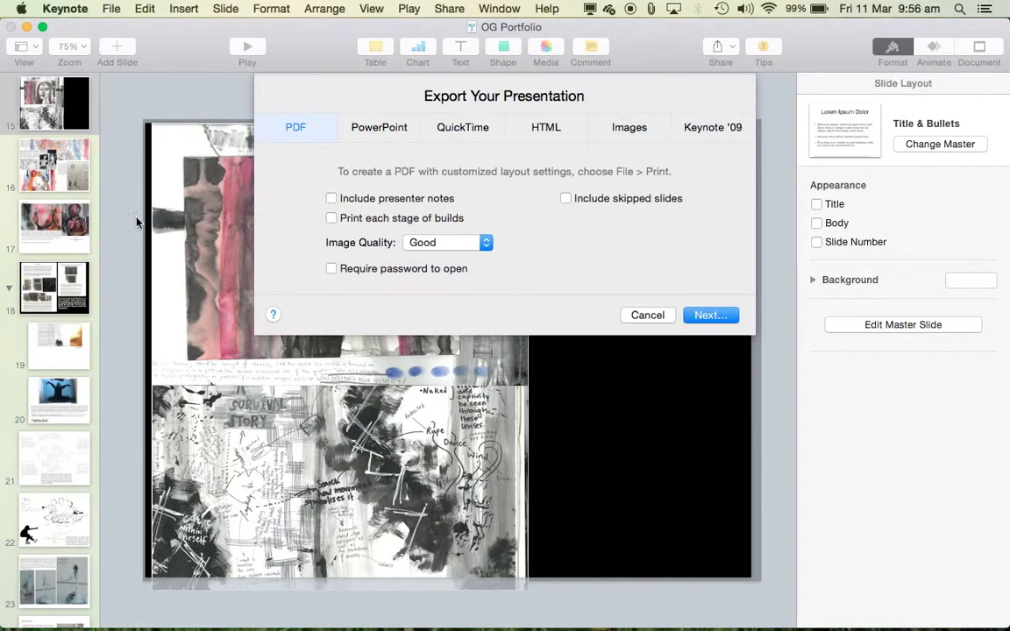
{"action": "left_click", "coordinate": [481, 241]}
{"action": "left_click", "coordinate": [473, 271]}
{"action": "left_click", "coordinate": [711, 318]}
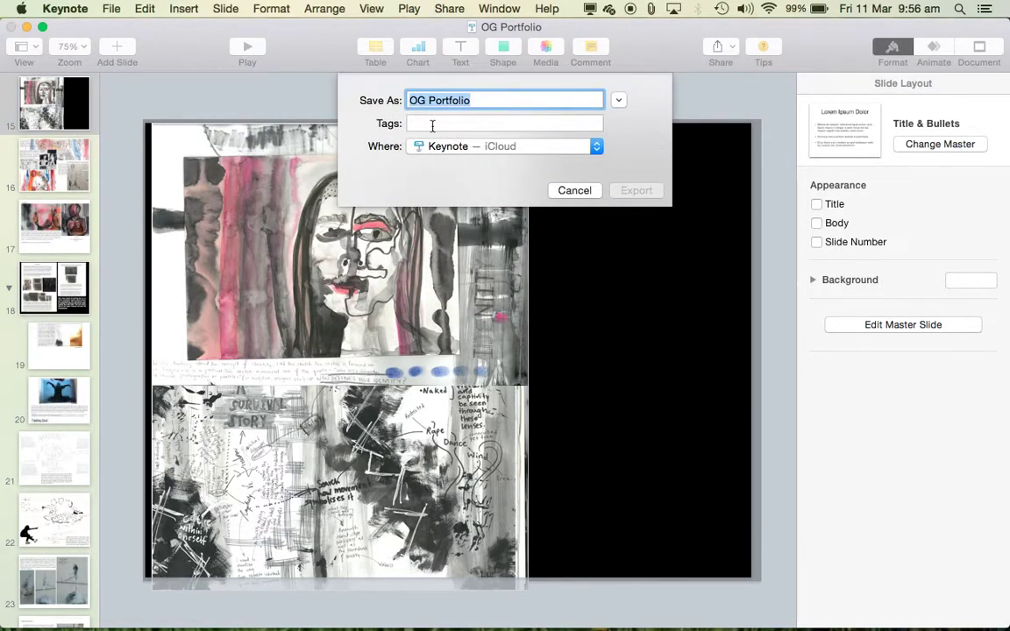
- Name the export Portfolio, save it to the Desktop, and create the PDF
{"action": "left_click", "coordinate": [430, 100]}
{"action": "key", "text": "BackSpace"}
{"action": "key", "text": "BackSpace"}
{"action": "key", "text": "BackSpace"}
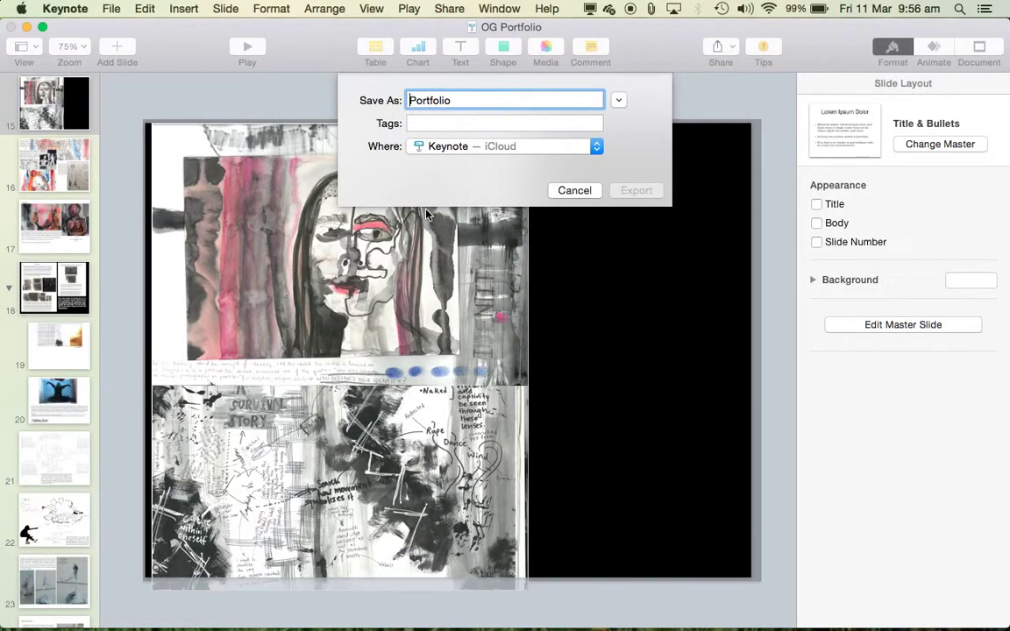
{"action": "left_click", "coordinate": [453, 147]}
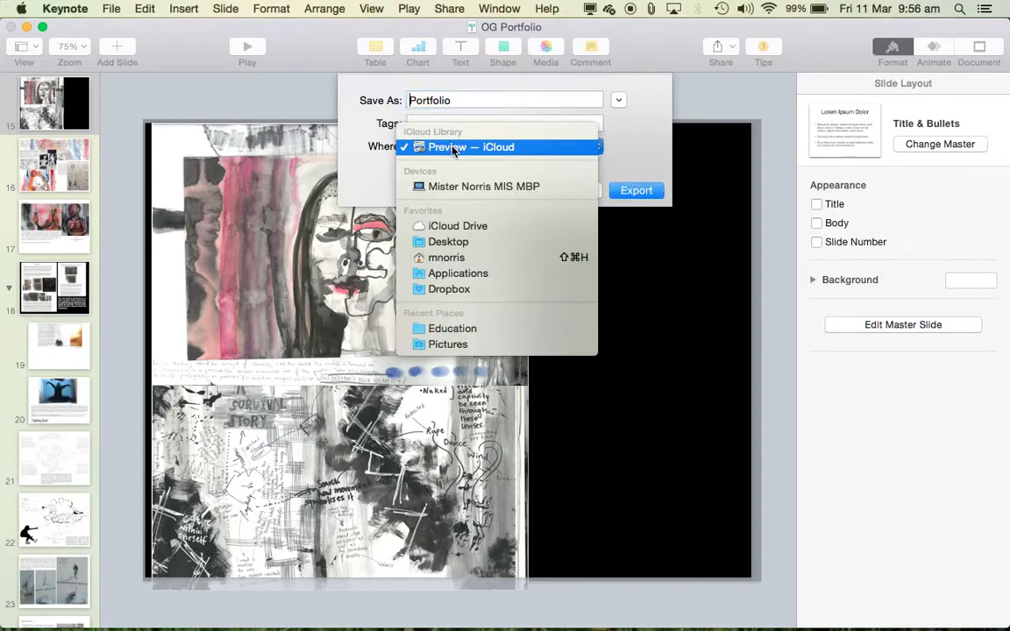
{"action": "left_click", "coordinate": [463, 237]}
{"action": "left_click", "coordinate": [637, 190]}
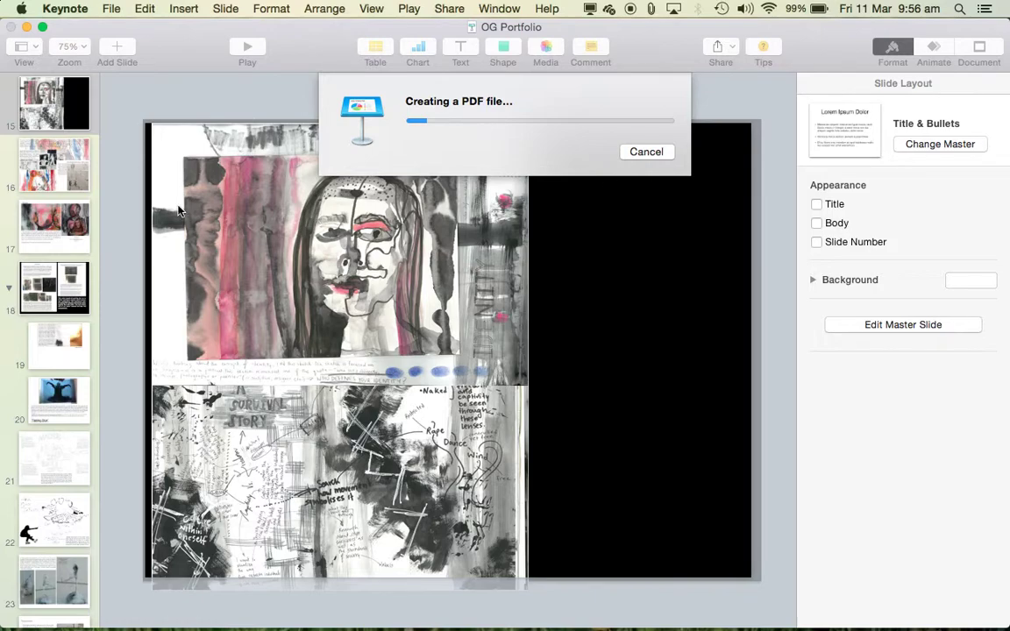
{"action": "left_click_drag", "start_coordinate": [844, 44], "coordinate": [730, 7]}
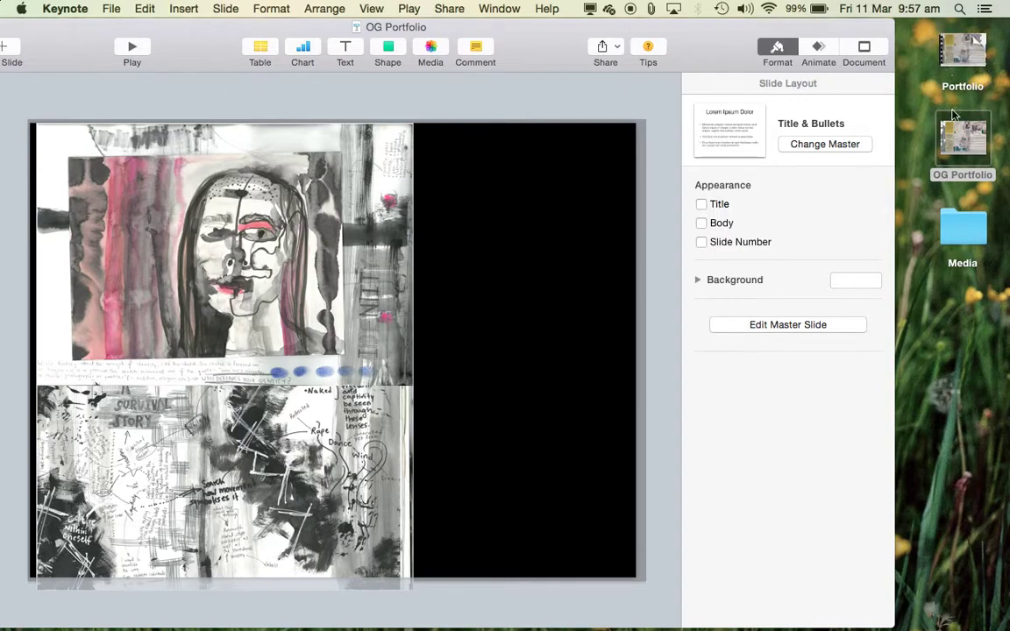
- Show Get Info for the Portfolio PDF (131.4 MB) beside OG Portfolio (167.4 MB)
{"action": "left_click", "coordinate": [960, 48]}
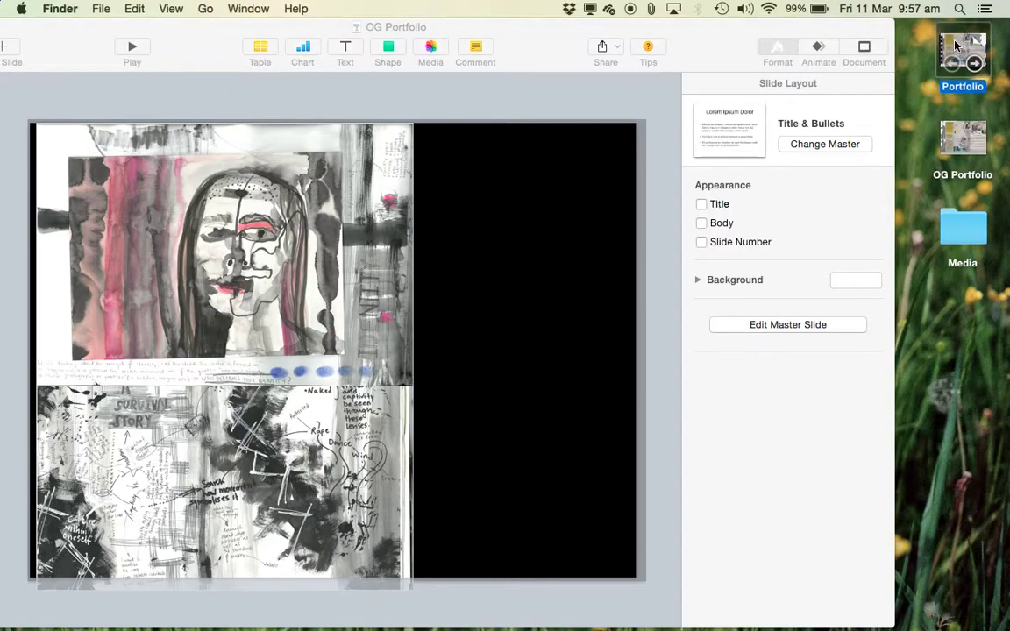
{"action": "right_click", "coordinate": [955, 45]}
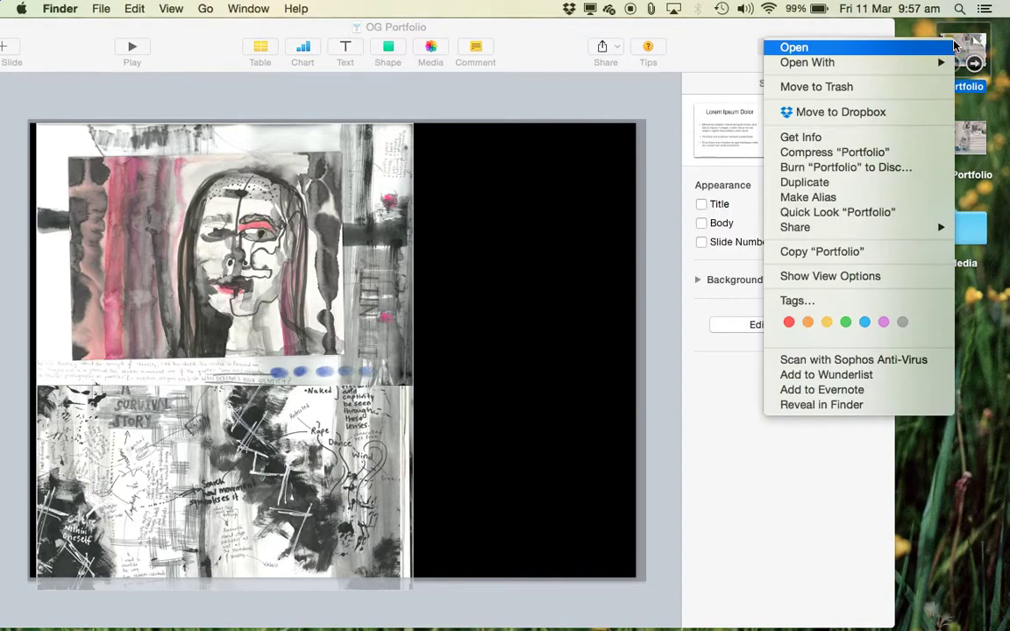
{"action": "left_click", "coordinate": [909, 141]}
{"action": "left_click_drag", "start_coordinate": [158, 42], "coordinate": [861, 7]}
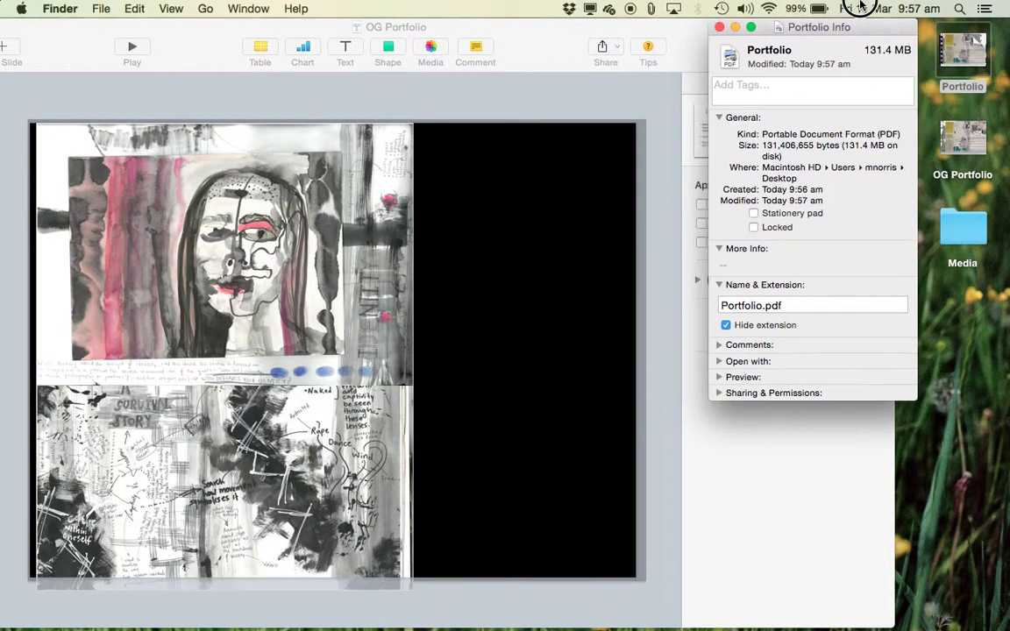
{"action": "right_click", "coordinate": [970, 127]}
{"action": "left_click", "coordinate": [929, 221]}
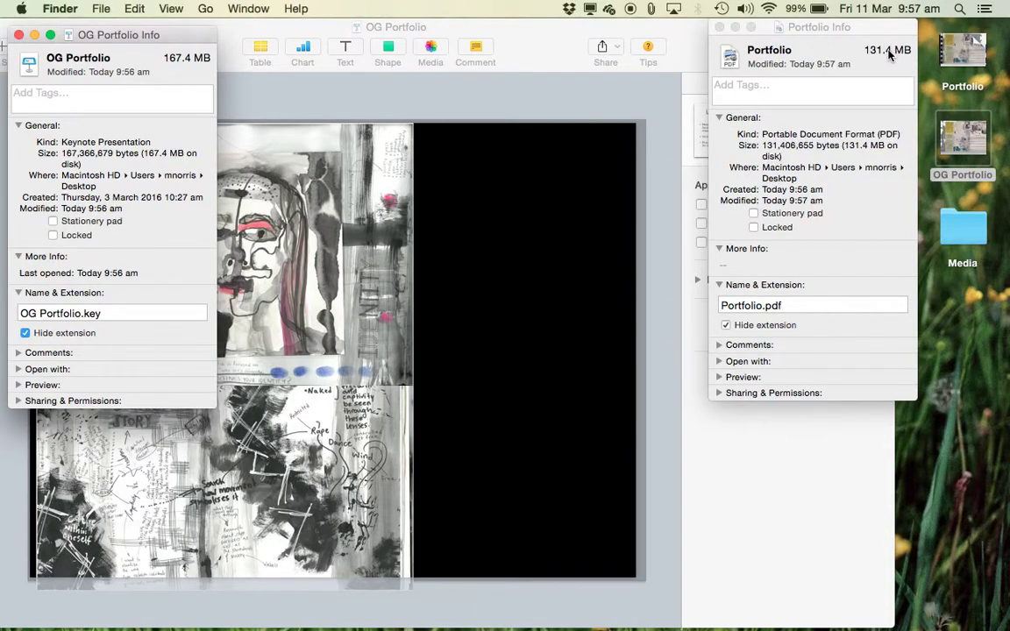
- Close both info windows and quit Keynote
{"action": "left_click", "coordinate": [720, 27]}
{"action": "left_click", "coordinate": [18, 35]}
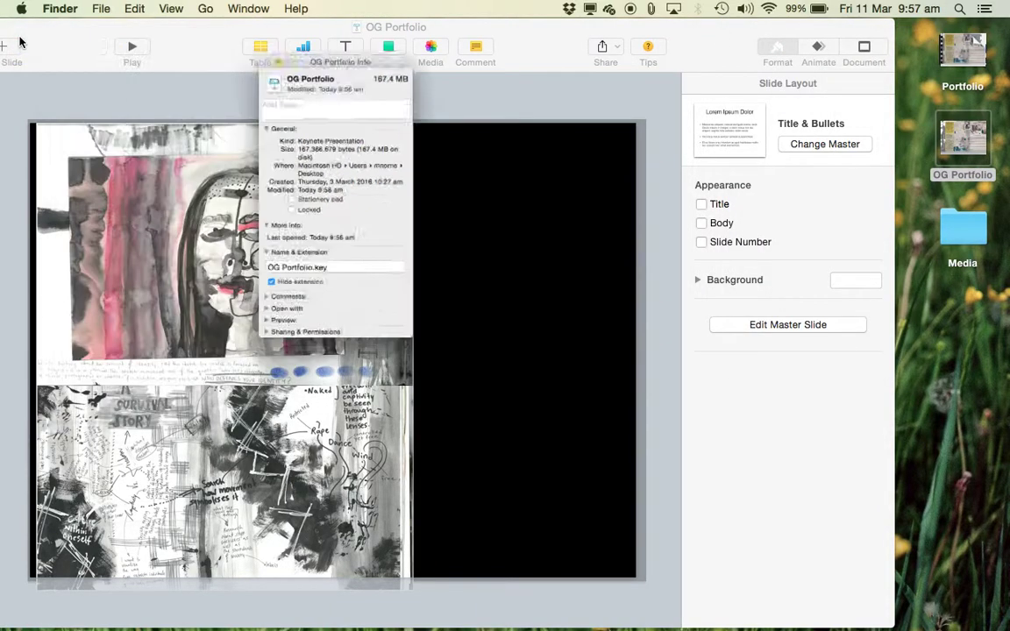
{"action": "left_click", "coordinate": [69, 35]}
{"action": "left_click_drag", "start_coordinate": [67, 39], "coordinate": [162, 84]}
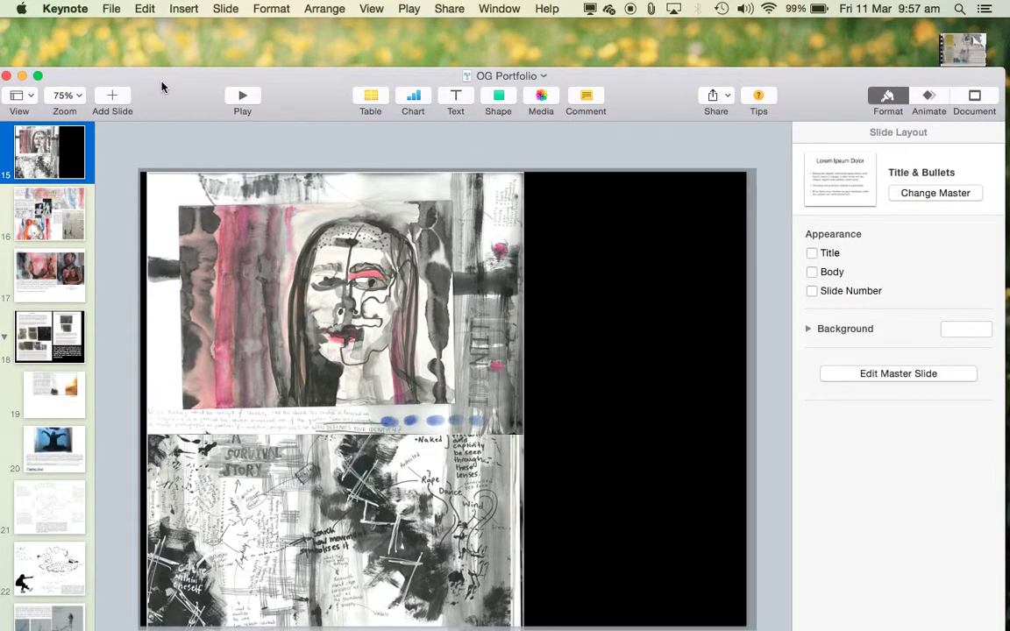
{"action": "key", "text": "super+q"}
{"action": "left_click", "coordinate": [754, 122]}
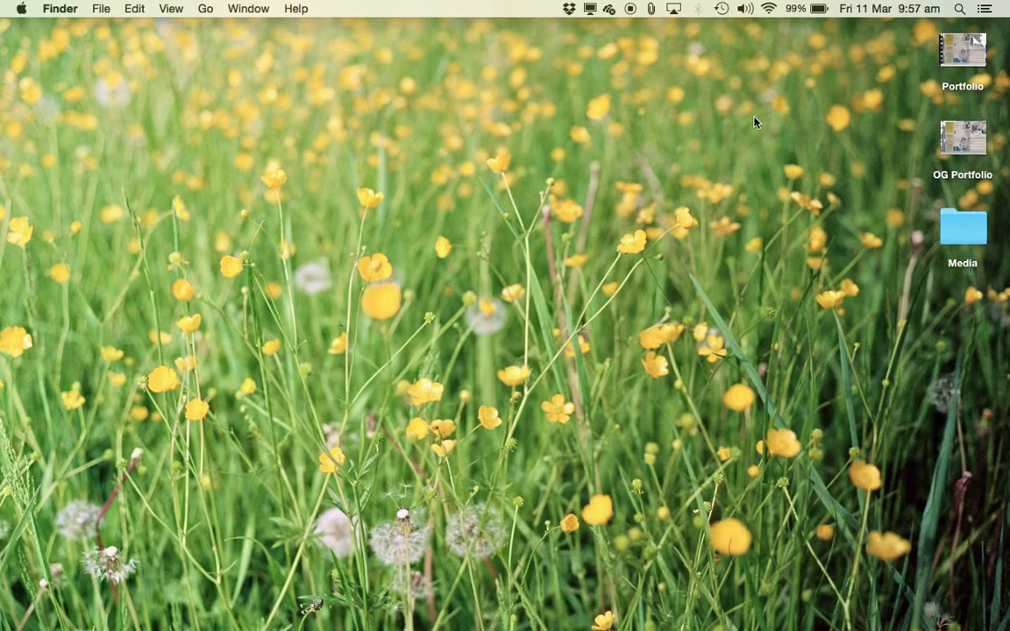
- Open Portfolio.pdf in Adobe Acrobat Pro
{"action": "left_click", "coordinate": [940, 53]}
{"action": "right_click", "coordinate": [939, 53]}
{"action": "mouse_move", "coordinate": [923, 64]}
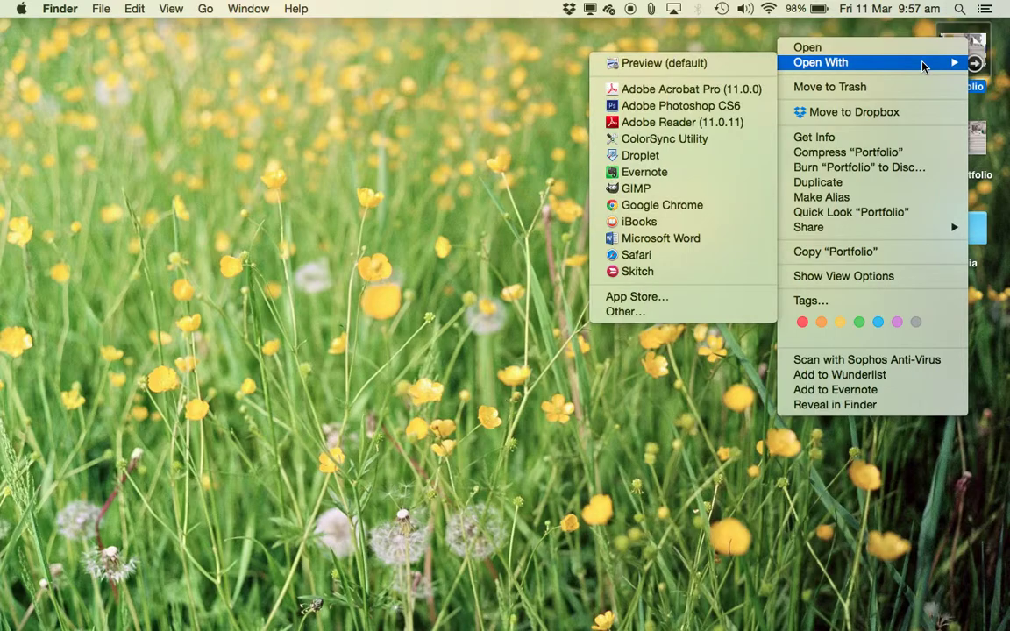
{"action": "left_click", "coordinate": [739, 89]}
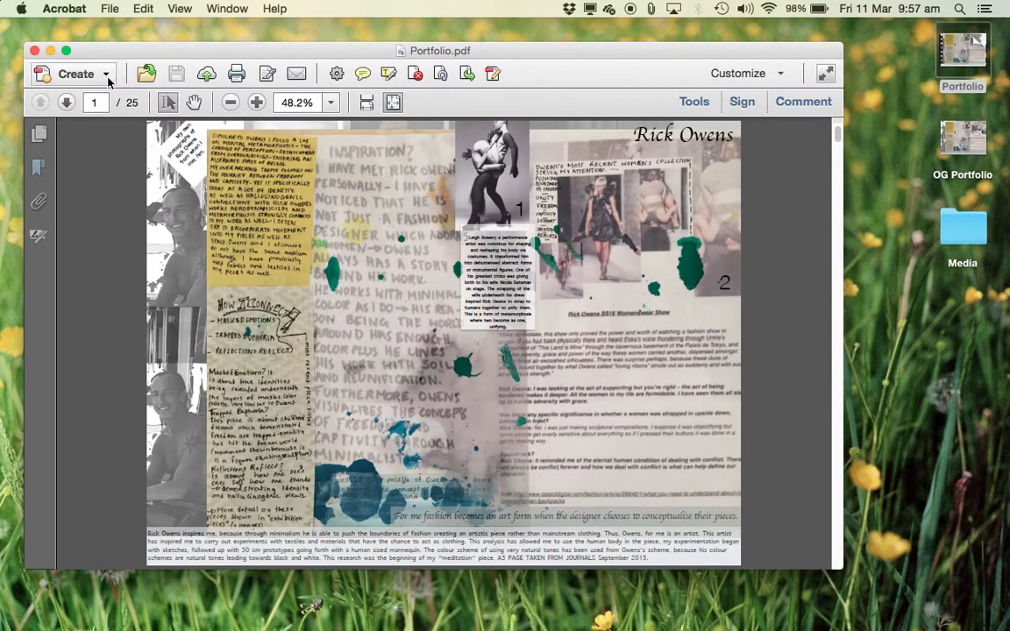
- Bring up the PDF Optimizer via File > Save As Other > Optimized PDF
{"action": "left_click", "coordinate": [108, 8]}
{"action": "mouse_move", "coordinate": [171, 130]}
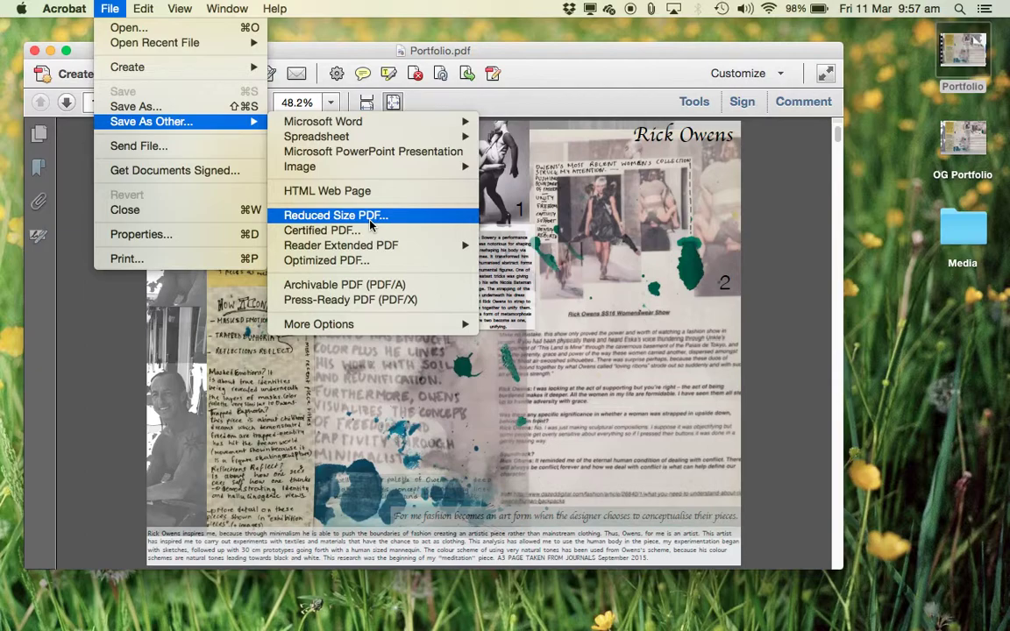
{"action": "left_click", "coordinate": [373, 261]}
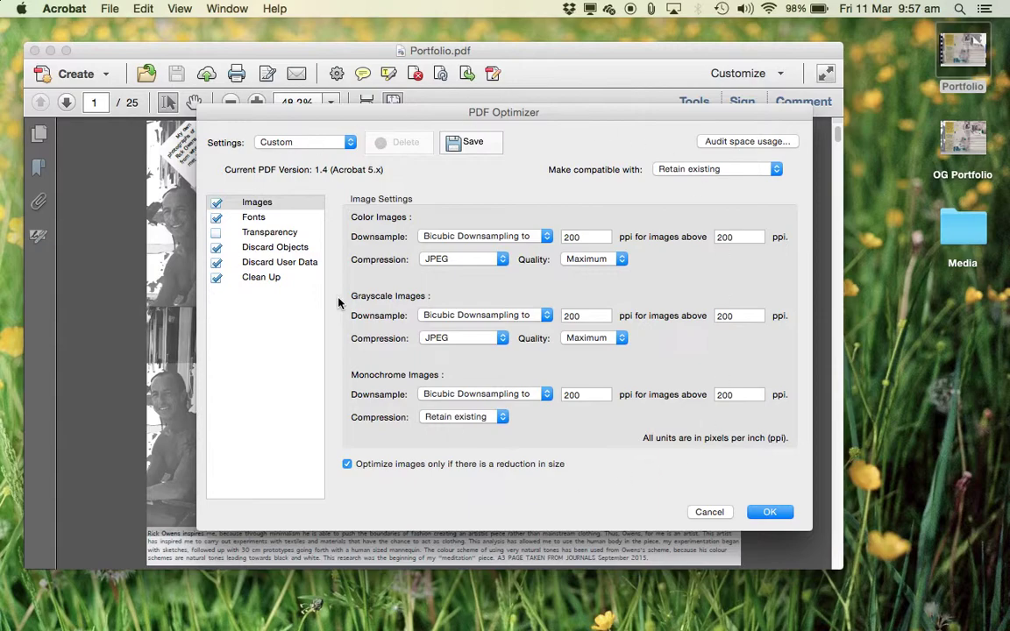
- Set Color and Grayscale image compression to Retain existing
{"action": "left_click", "coordinate": [456, 259]}
{"action": "left_click", "coordinate": [446, 248]}
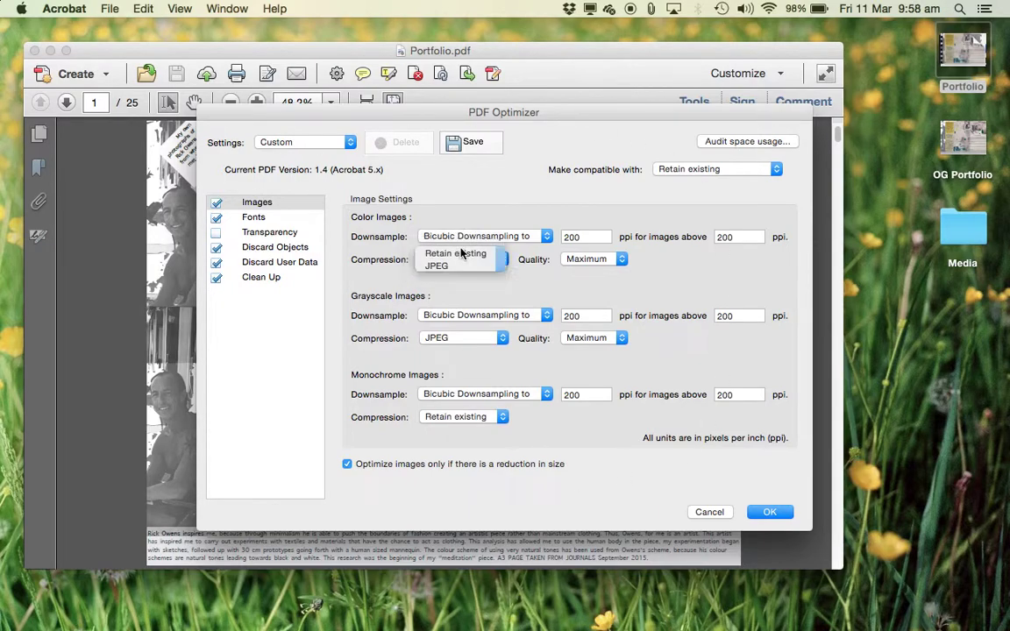
{"action": "left_click", "coordinate": [465, 340]}
{"action": "left_click", "coordinate": [443, 323]}
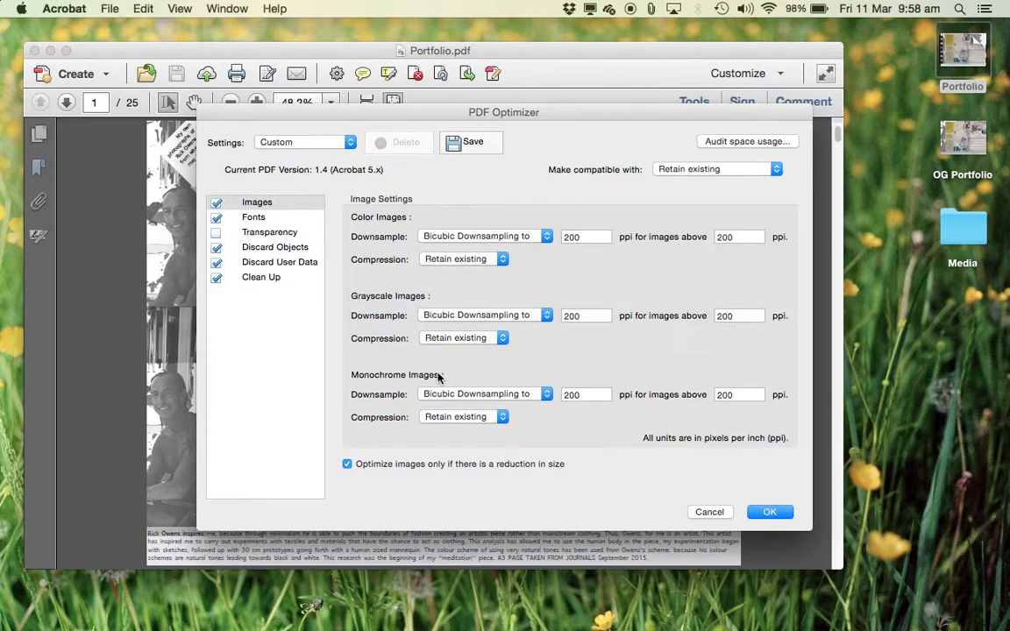
- Enter 300 ppi into the colour, grayscale and monochrome downsample and threshold fields
{"action": "double_click", "coordinate": [566, 237]}
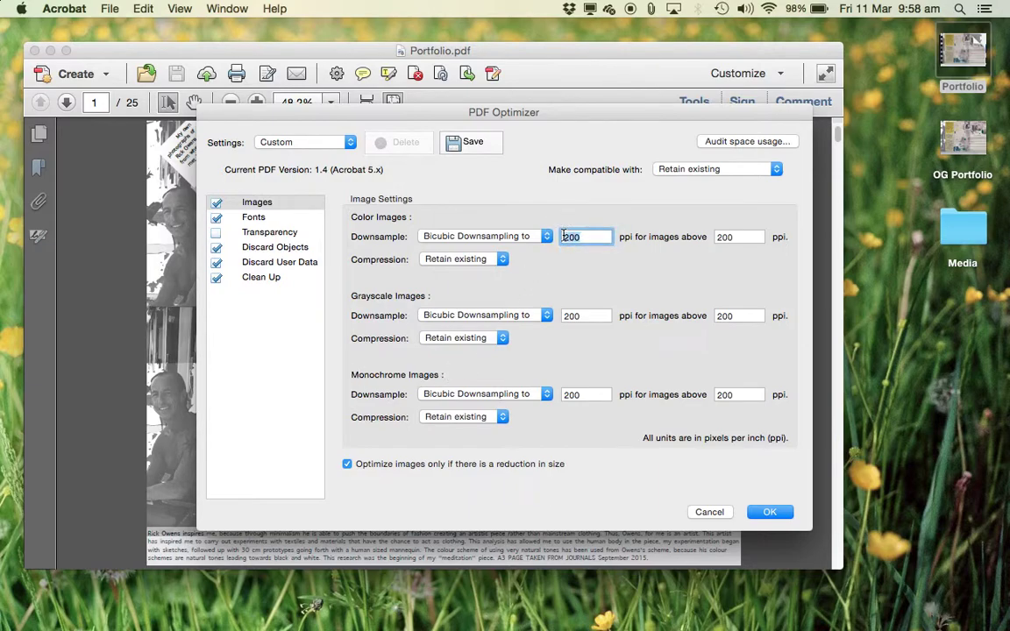
{"action": "type", "text": "300"}
{"action": "key", "text": "Tab"}
{"action": "type", "text": "300"}
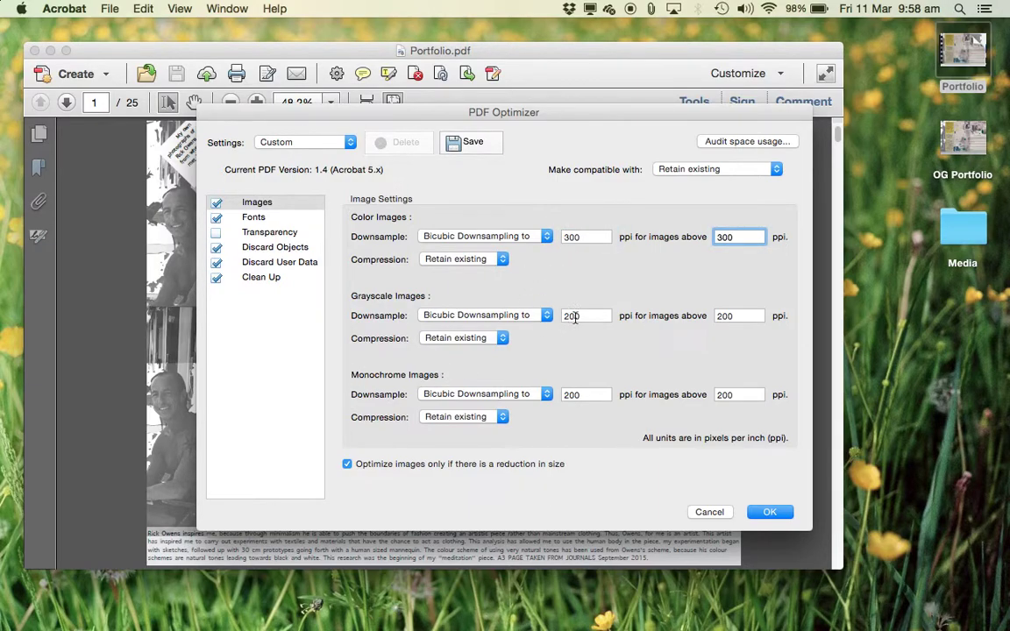
{"action": "key", "text": "Tab"}
{"action": "type", "text": "300"}
{"action": "key", "text": "Tab"}
{"action": "type", "text": "30"}
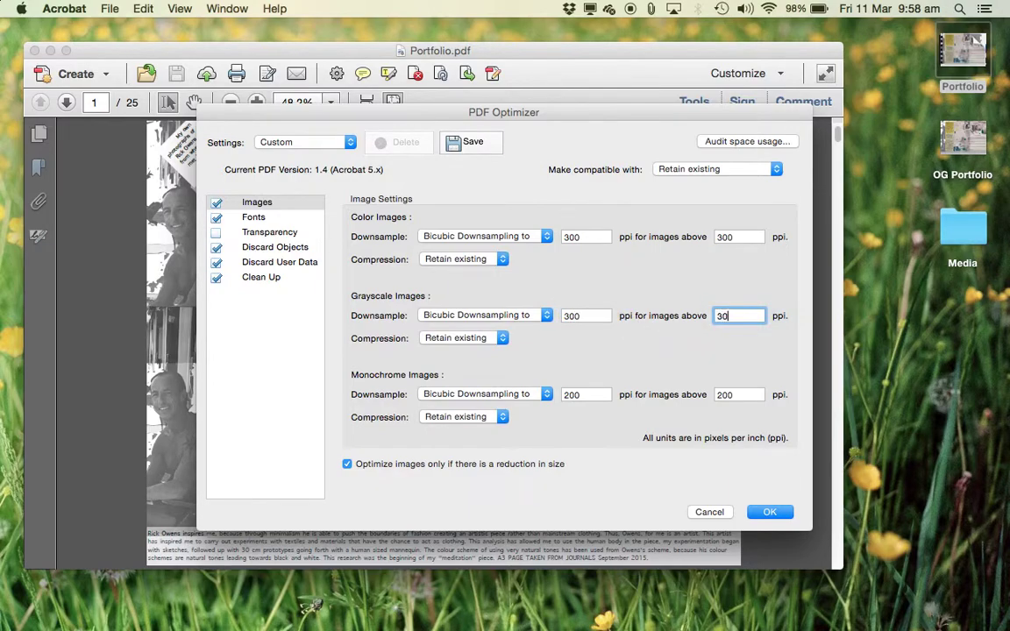
{"action": "type", "text": "0"}
{"action": "double_click", "coordinate": [573, 395]}
{"action": "type", "text": "300"}
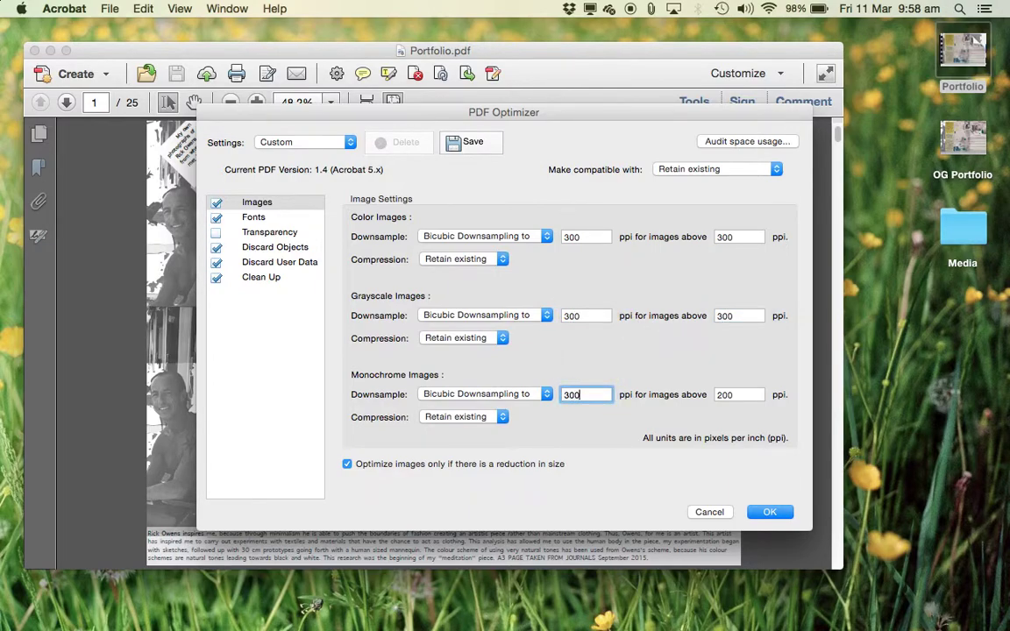
{"action": "key", "text": "Tab"}
{"action": "type", "text": "3"}
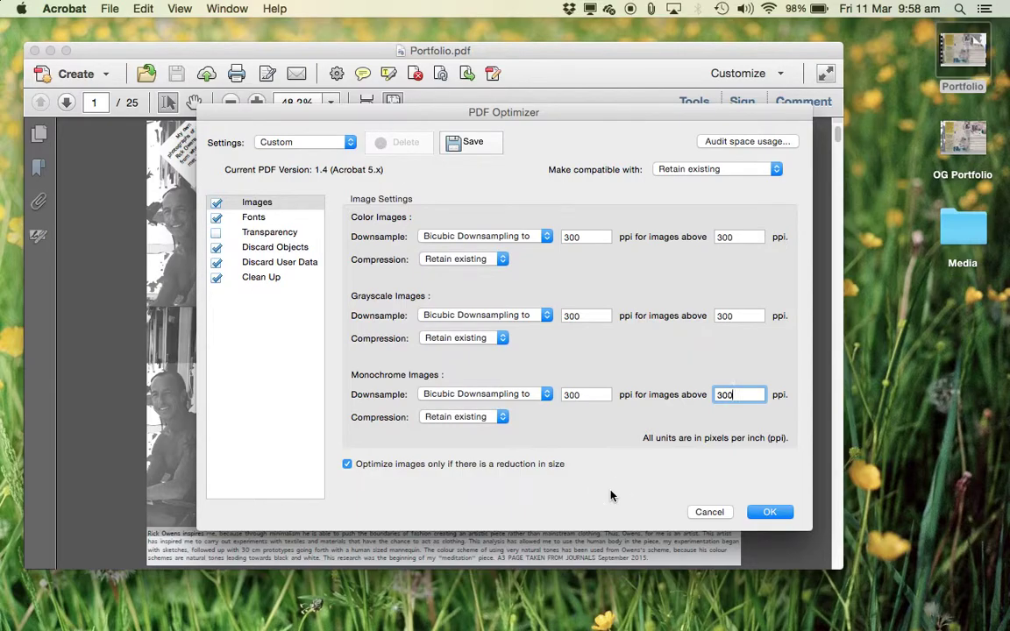
- Apply the optimizer, save the copy as 300dpi.pdf, and acknowledge the image-mask Conversion Warning
{"action": "left_click", "coordinate": [768, 513]}
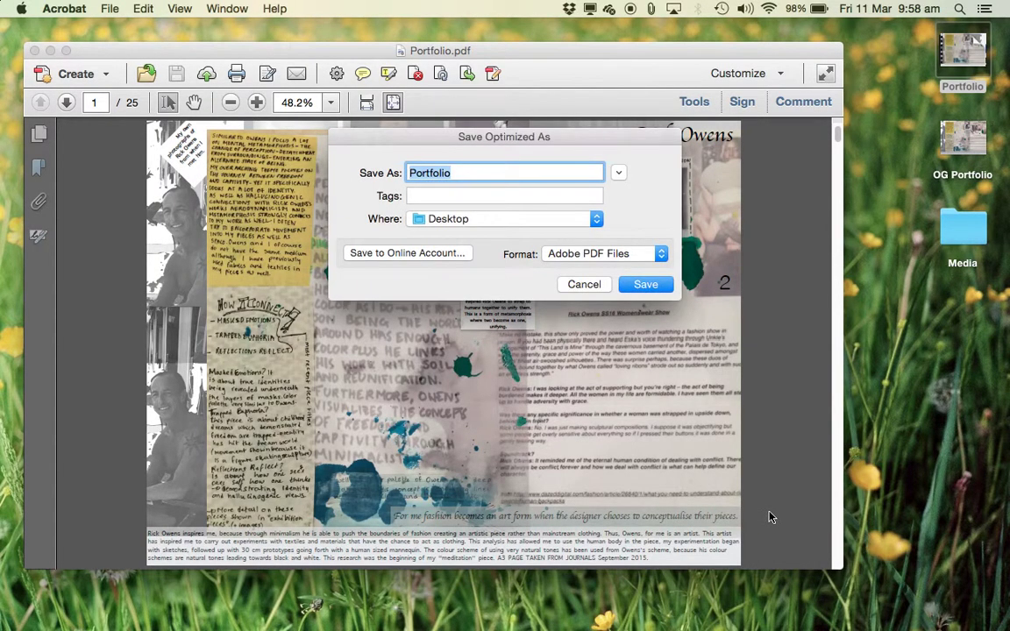
{"action": "type", "text": "300dpi"}
{"action": "key", "text": "Return"}
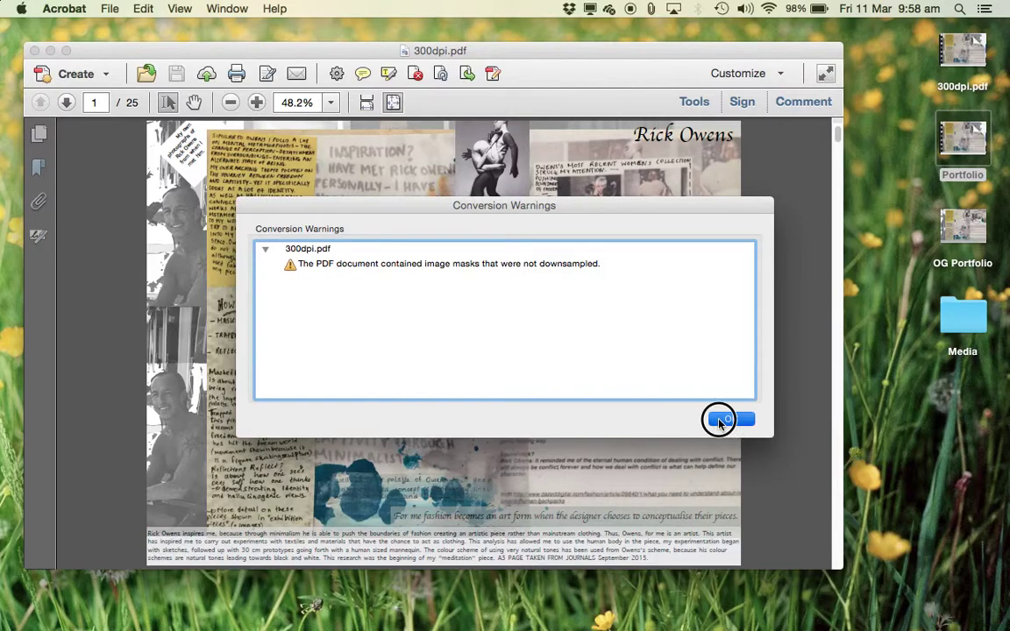
{"action": "left_click", "coordinate": [719, 422]}
{"action": "left_click", "coordinate": [968, 46]}
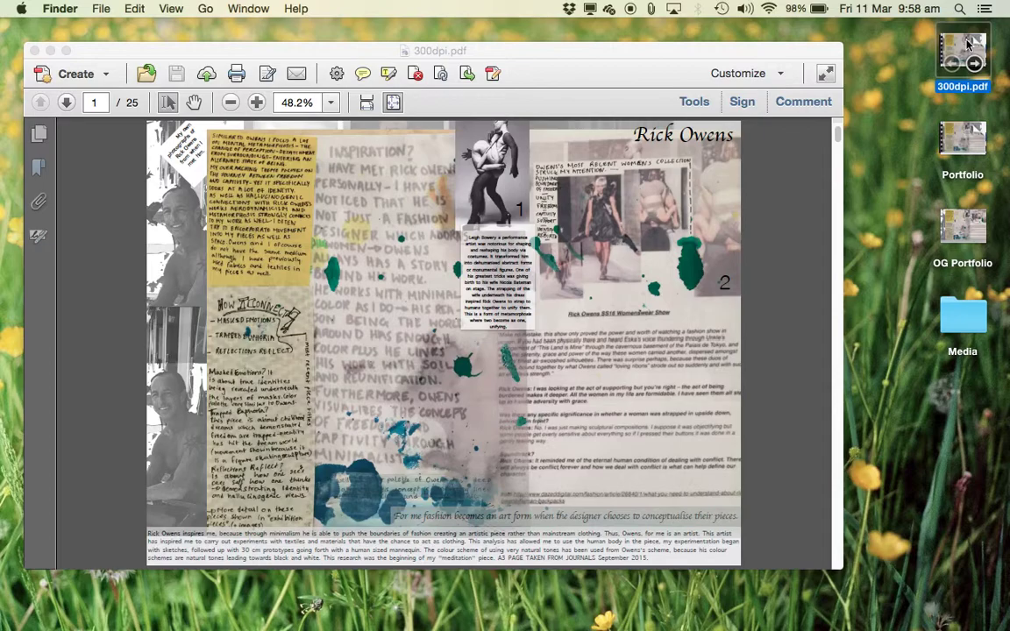
{"action": "right_click", "coordinate": [968, 46]}
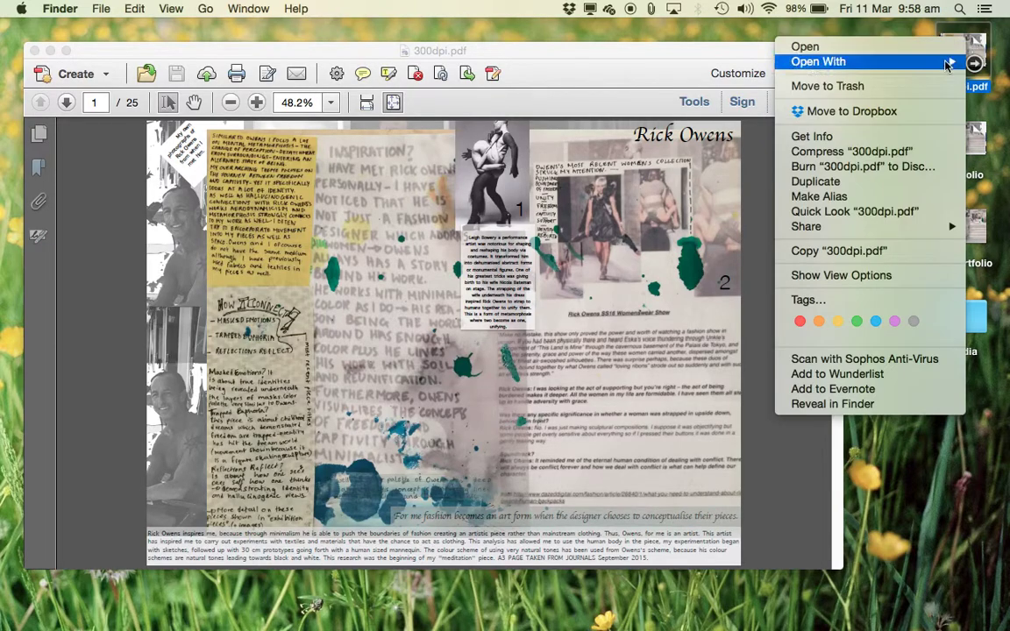
{"action": "left_click", "coordinate": [909, 138]}
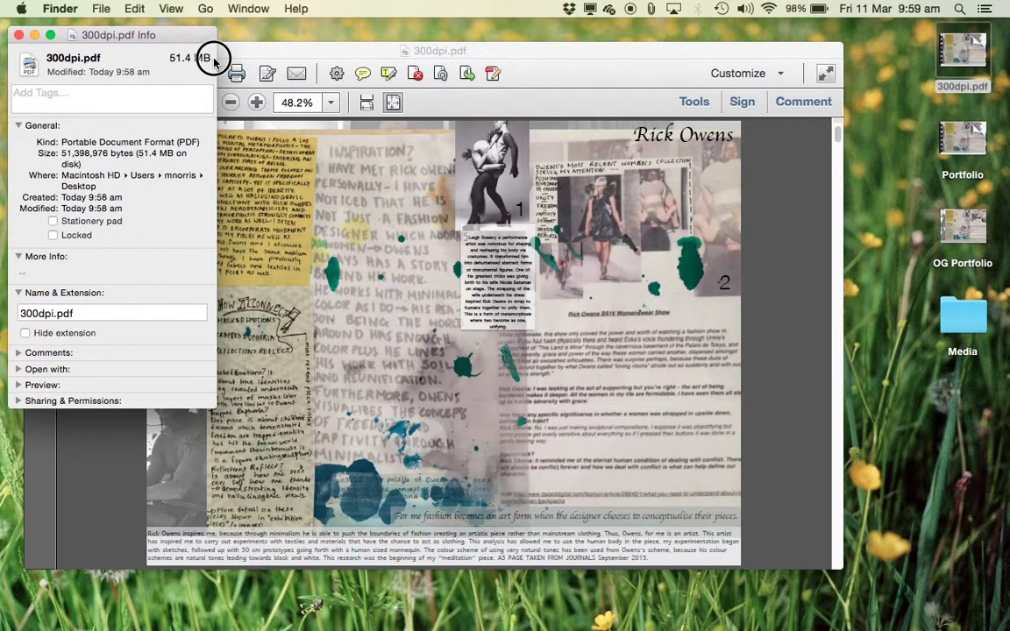
{"action": "left_click_drag", "start_coordinate": [171, 57], "coordinate": [213, 59]}
{"action": "left_click", "coordinate": [155, 53]}
{"action": "left_click", "coordinate": [18, 36]}
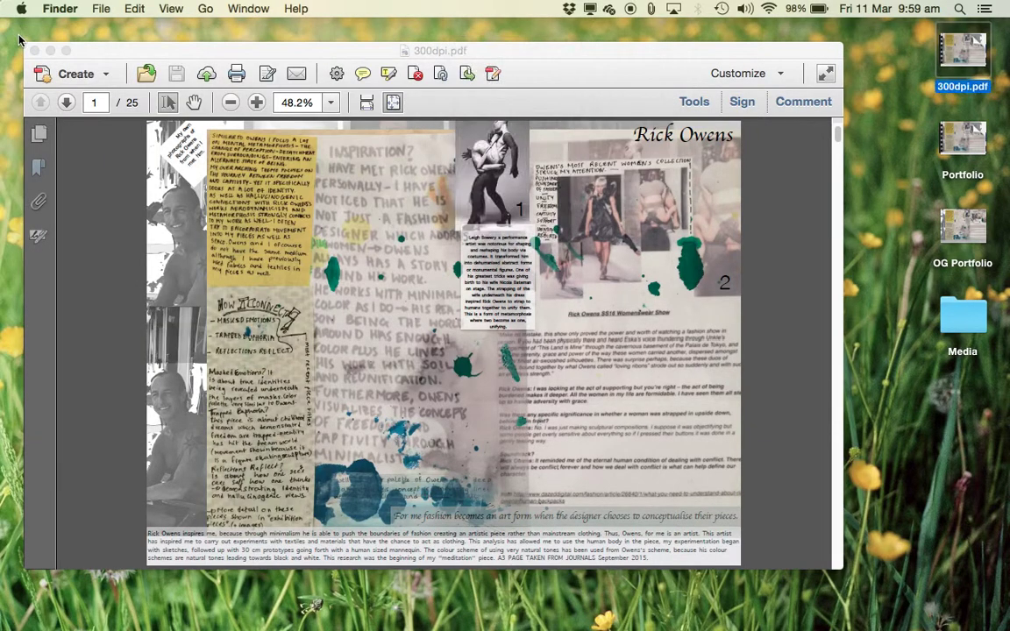
{"action": "left_click", "coordinate": [100, 9]}
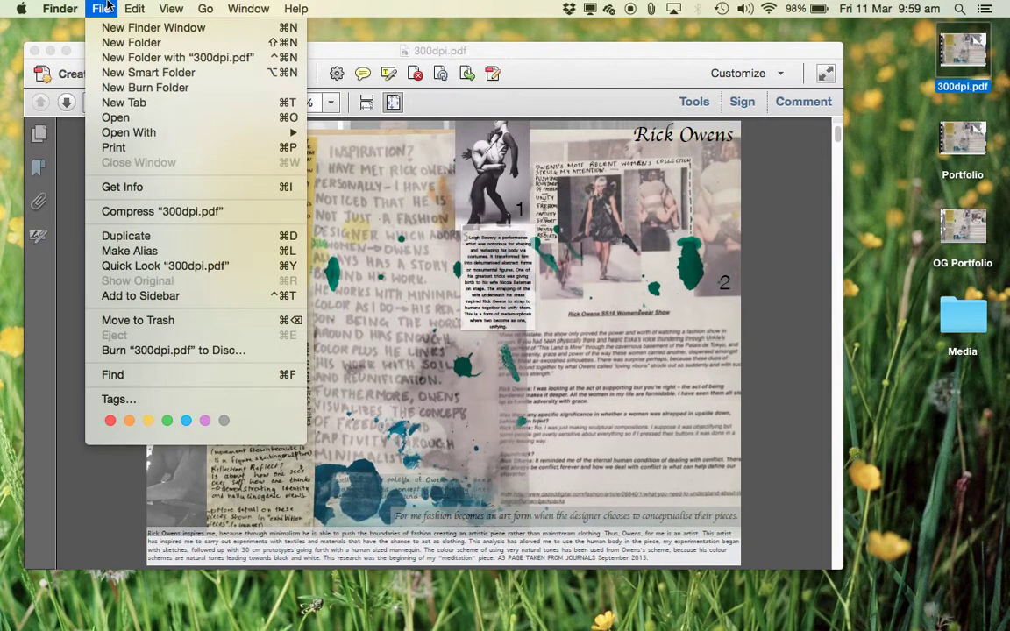
- Bring Acrobat forward and reopen the PDF Optimizer from Save As Other
{"action": "left_click", "coordinate": [130, 50]}
{"action": "left_click", "coordinate": [101, 12]}
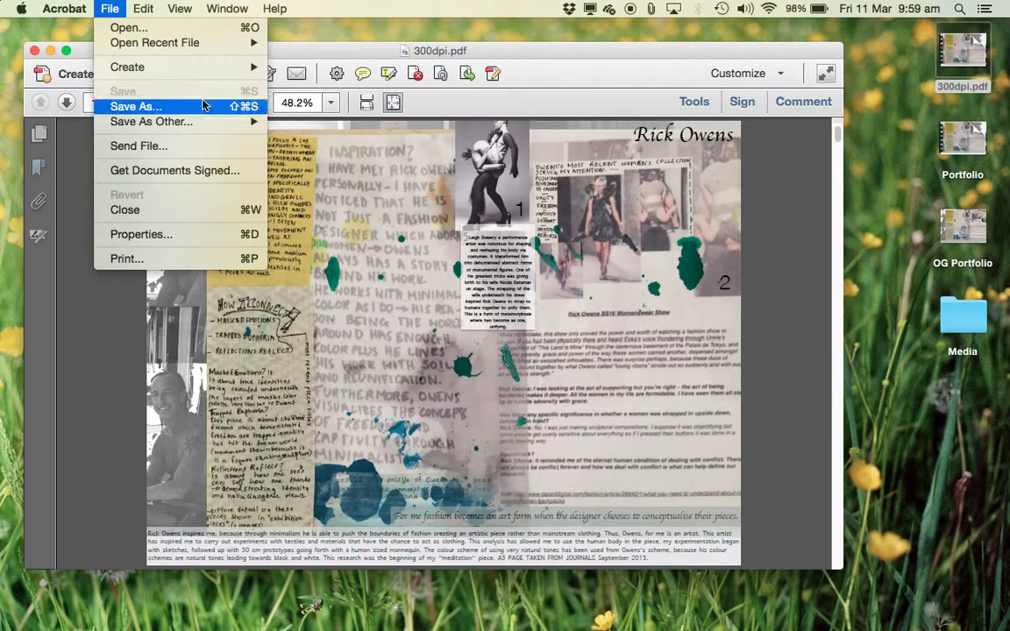
{"action": "mouse_move", "coordinate": [162, 122]}
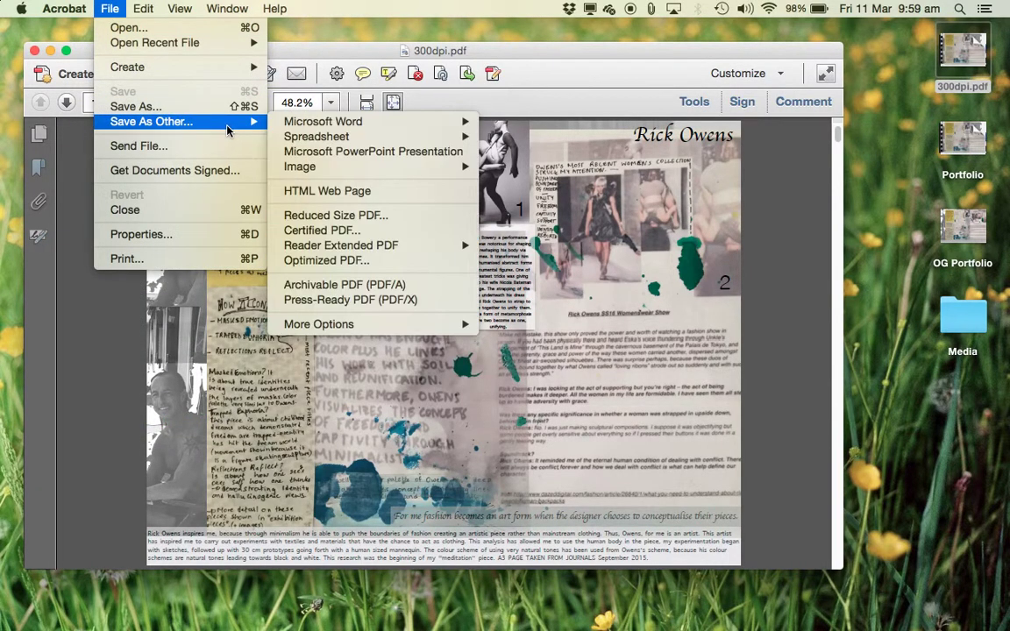
{"action": "left_click", "coordinate": [380, 262]}
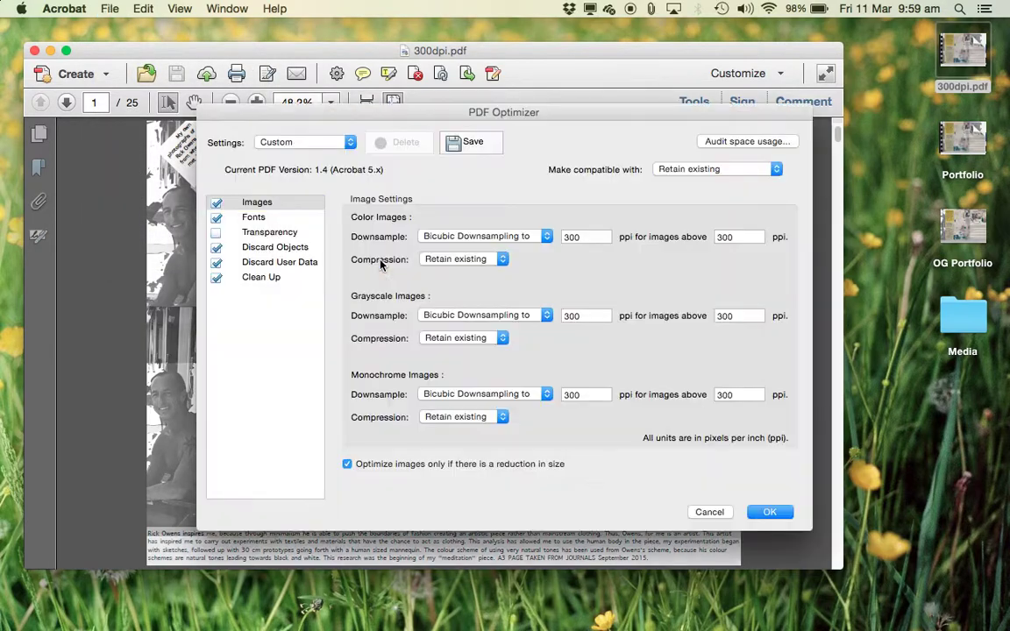
- Set colour, grayscale and monochrome images to 200 ppi above 200 ppi and apply
{"action": "double_click", "coordinate": [570, 238]}
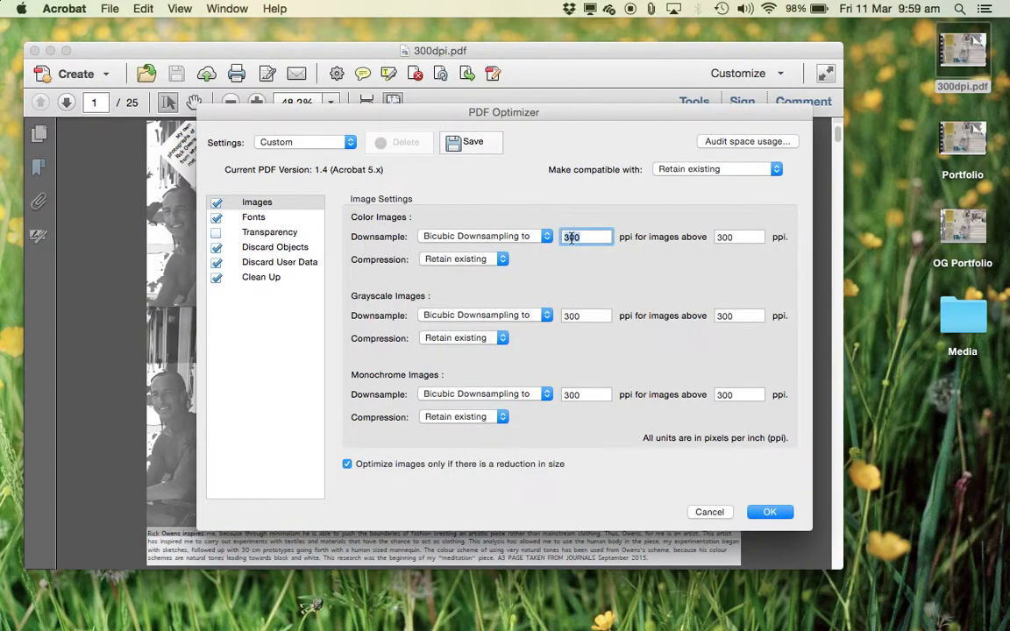
{"action": "type", "text": "200"}
{"action": "key", "text": "Tab"}
{"action": "type", "text": "200"}
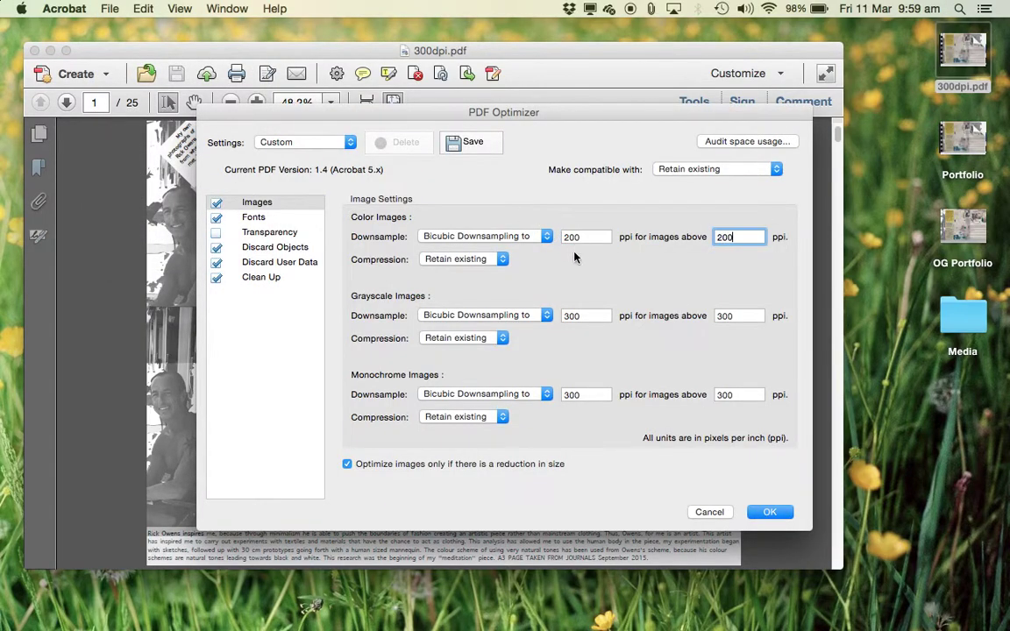
{"action": "double_click", "coordinate": [570, 316]}
{"action": "type", "text": "200"}
{"action": "key", "text": "Tab"}
{"action": "type", "text": "200"}
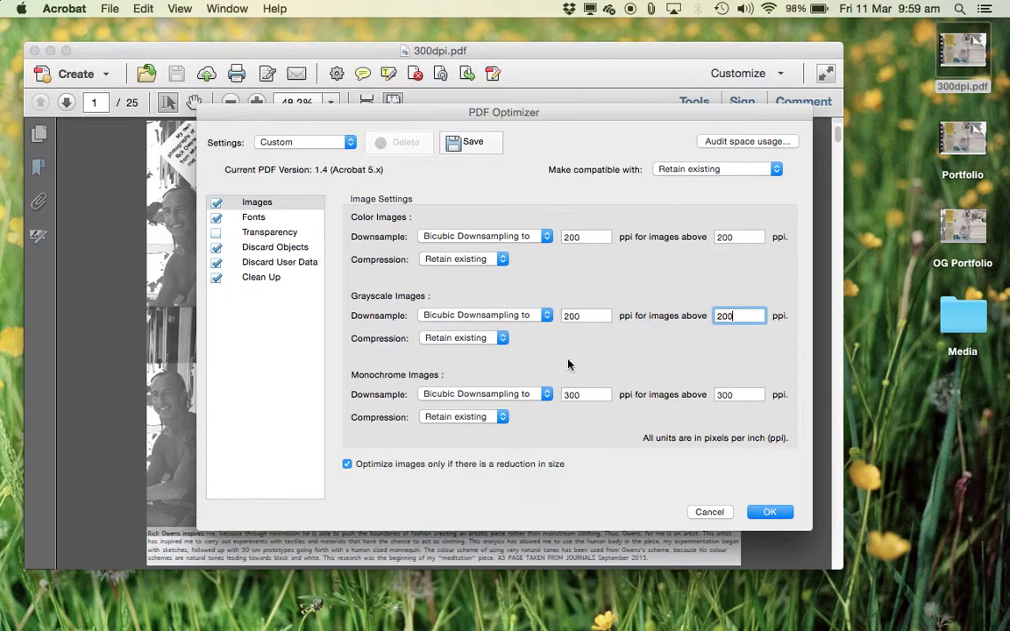
{"action": "double_click", "coordinate": [571, 395]}
{"action": "type", "text": "200"}
{"action": "key", "text": "Tab"}
{"action": "type", "text": "2"}
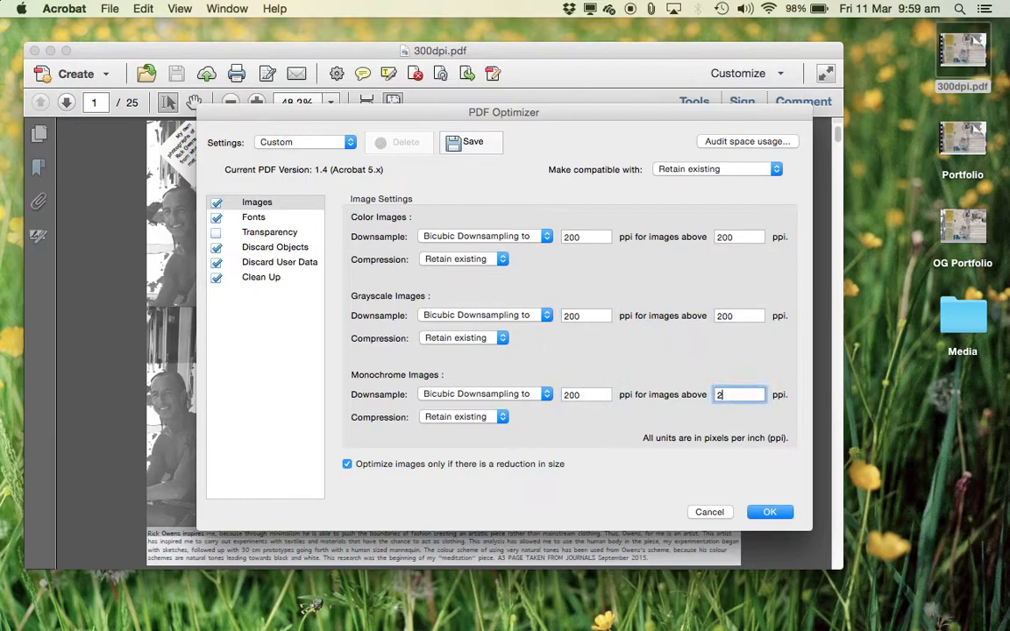
{"action": "type", "text": "00"}
{"action": "left_click", "coordinate": [777, 512]}
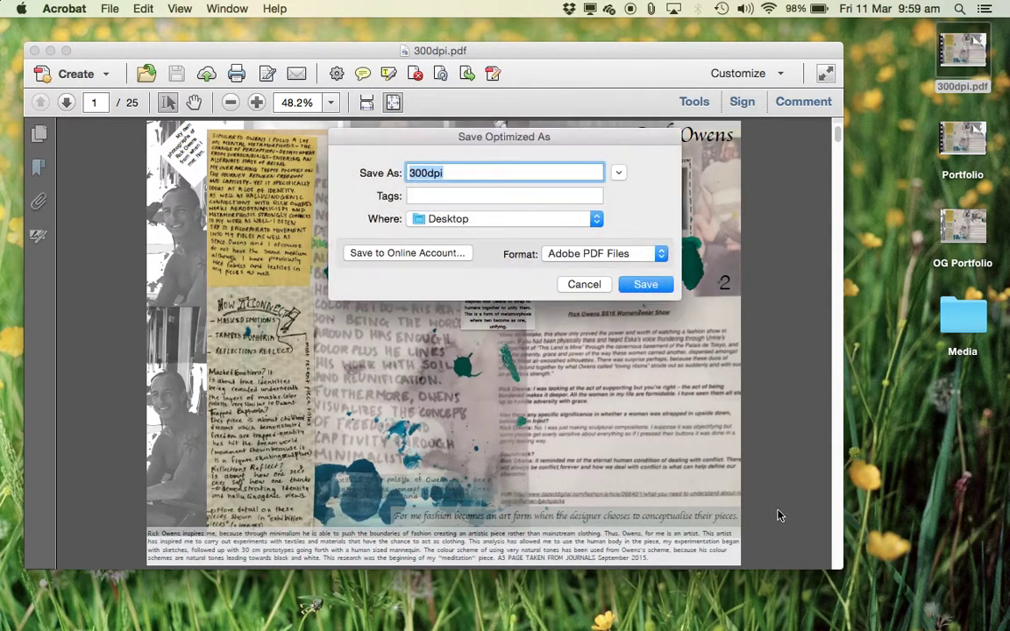
{"action": "type", "text": "200"}
- Save the copy as 200dpi.pdf, dismiss the image-mask warning, and select the new file
{"action": "key", "text": "Return"}
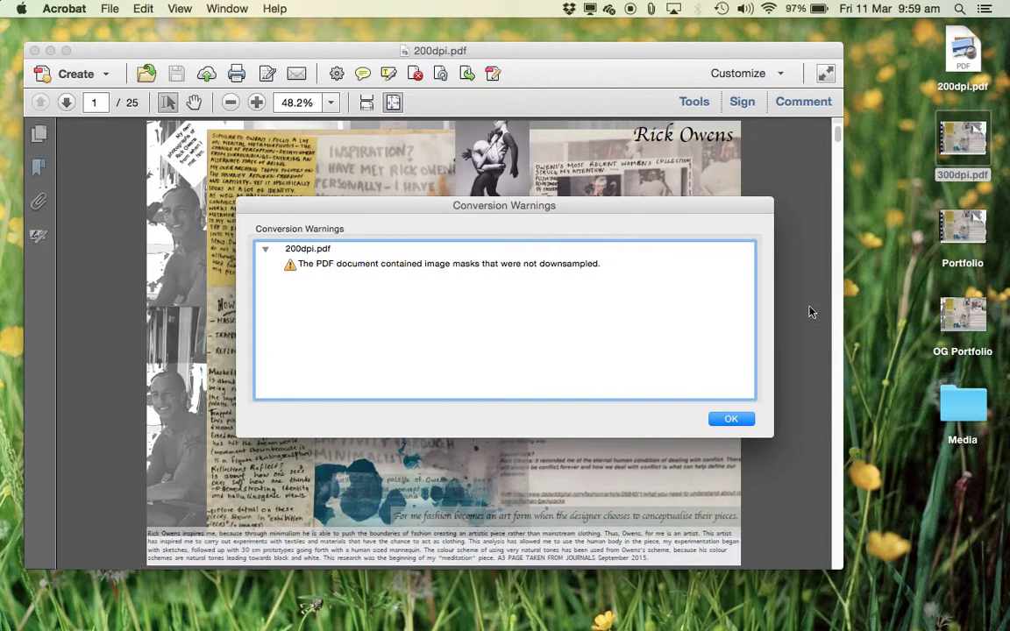
{"action": "left_click", "coordinate": [727, 420]}
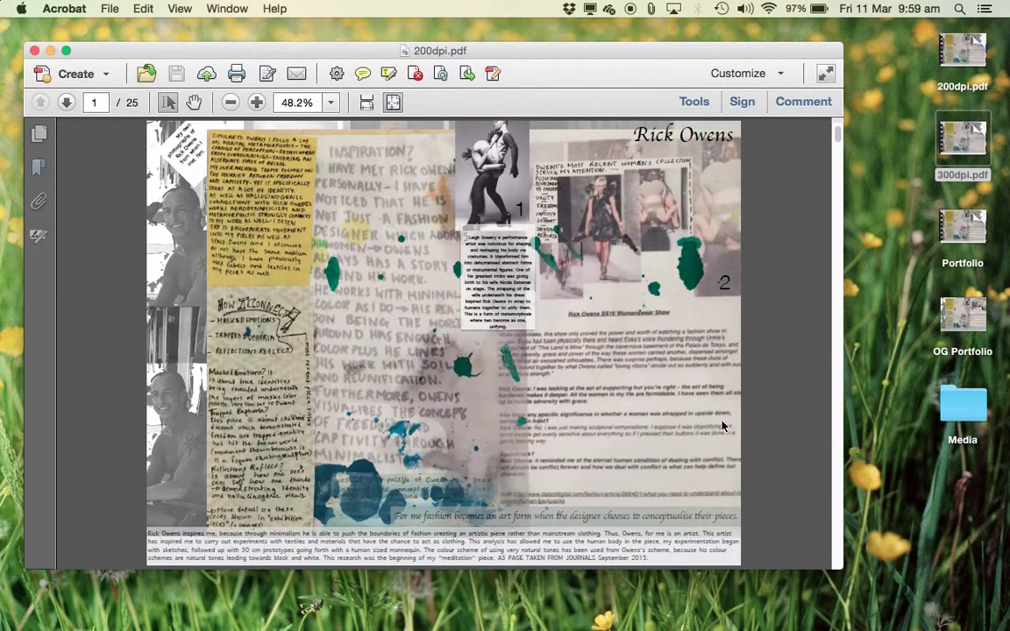
{"action": "left_click", "coordinate": [968, 53]}
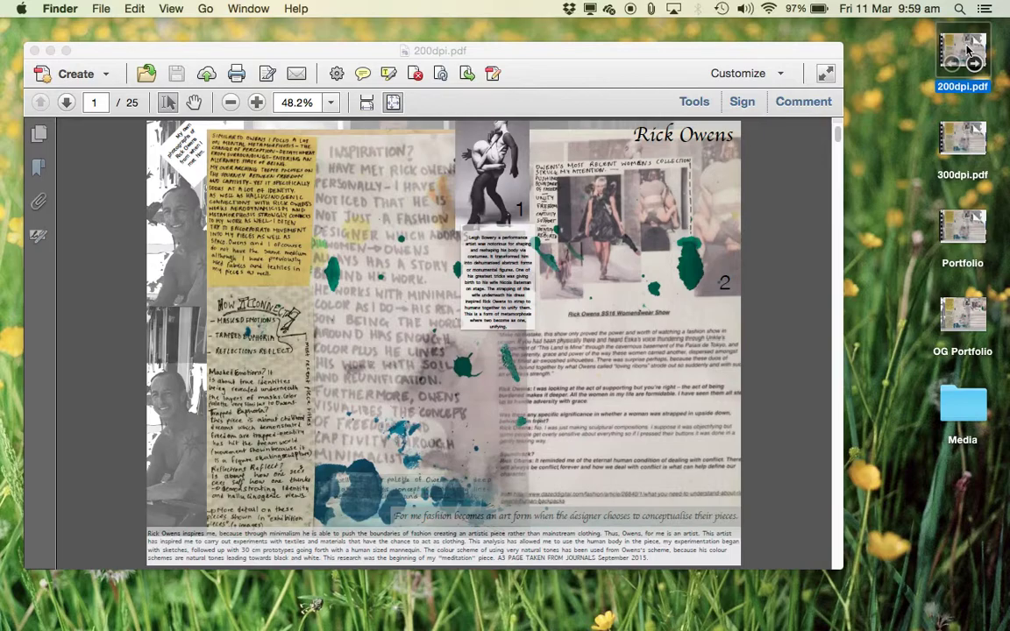
{"action": "right_click", "coordinate": [968, 52]}
- Open the Get Info windows for 200dpi.pdf and 300dpi.pdf and place them side by side
{"action": "left_click", "coordinate": [921, 140]}
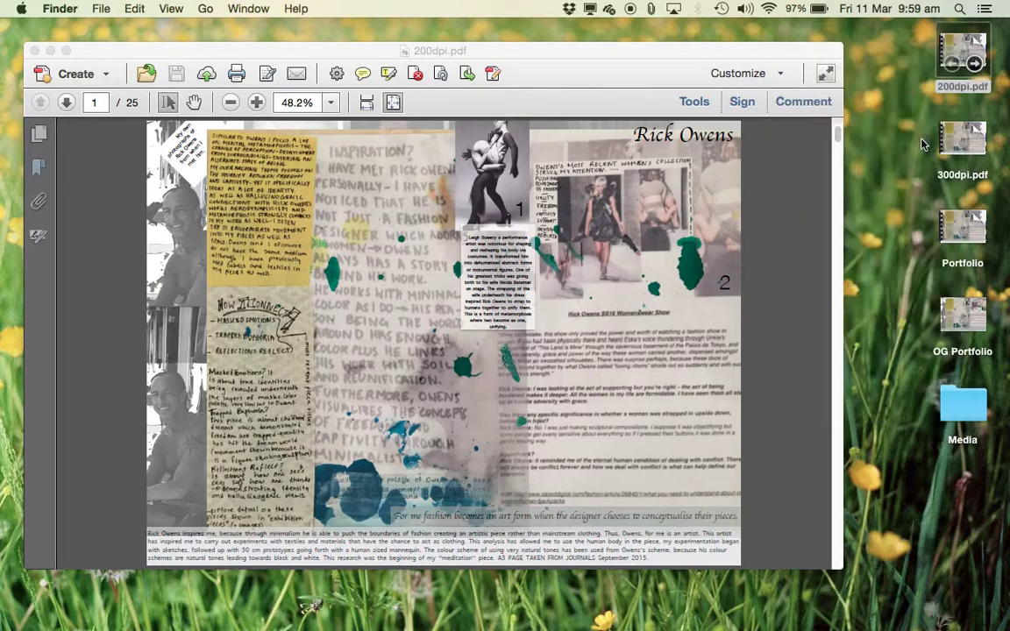
{"action": "left_click_drag", "start_coordinate": [163, 33], "coordinate": [646, 30]}
{"action": "right_click", "coordinate": [955, 125]}
{"action": "left_click", "coordinate": [936, 227]}
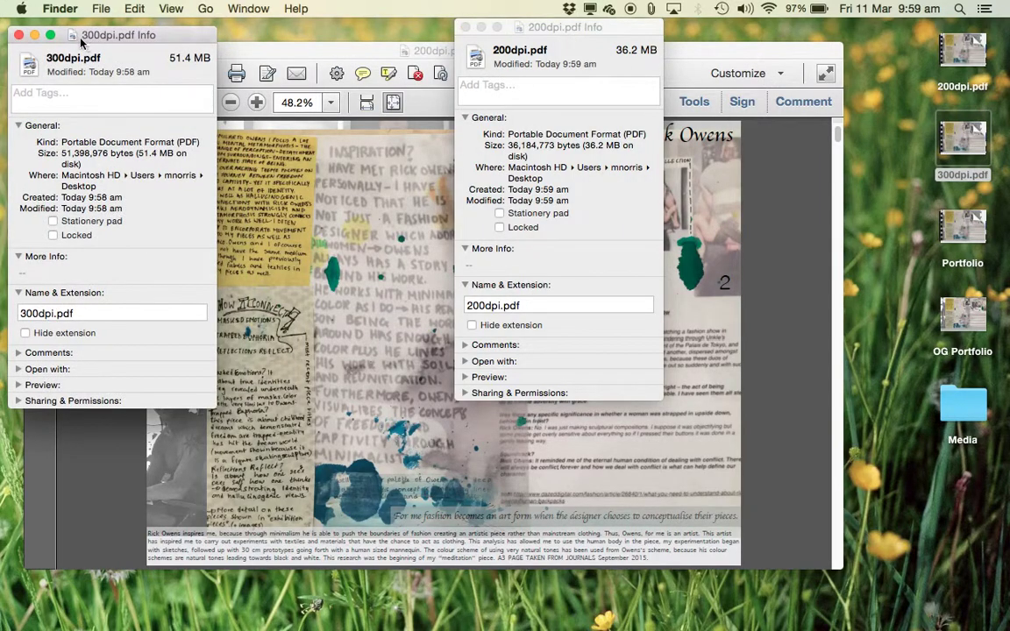
{"action": "left_click_drag", "start_coordinate": [81, 41], "coordinate": [759, 32]}
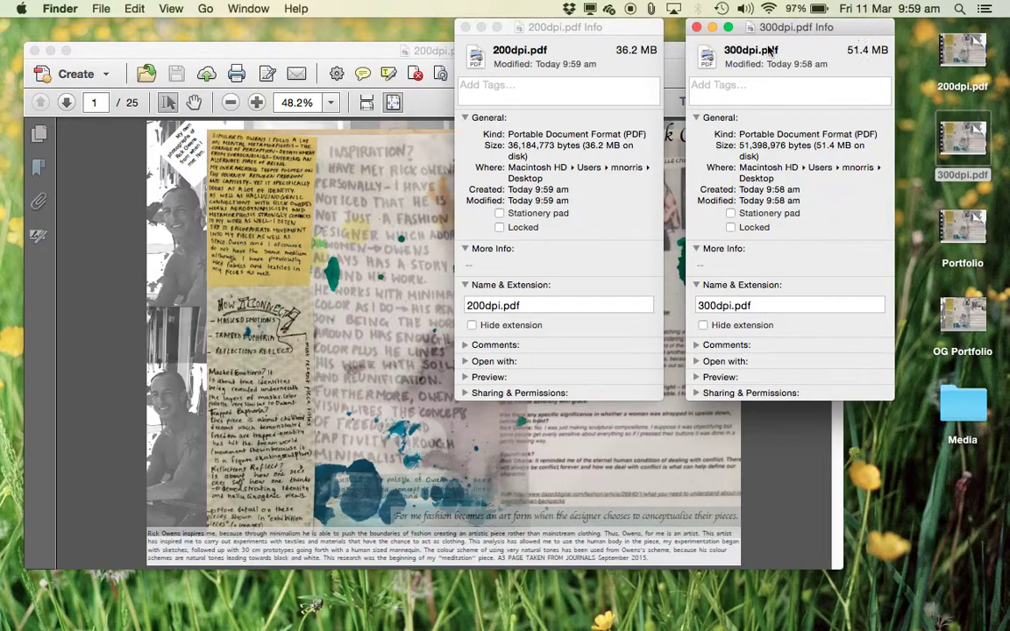
- Compare the 36.2 MB and 51.4 MB sizes, close both info windows, and return to Acrobat
{"action": "left_click", "coordinate": [631, 50]}
{"action": "left_click", "coordinate": [841, 44]}
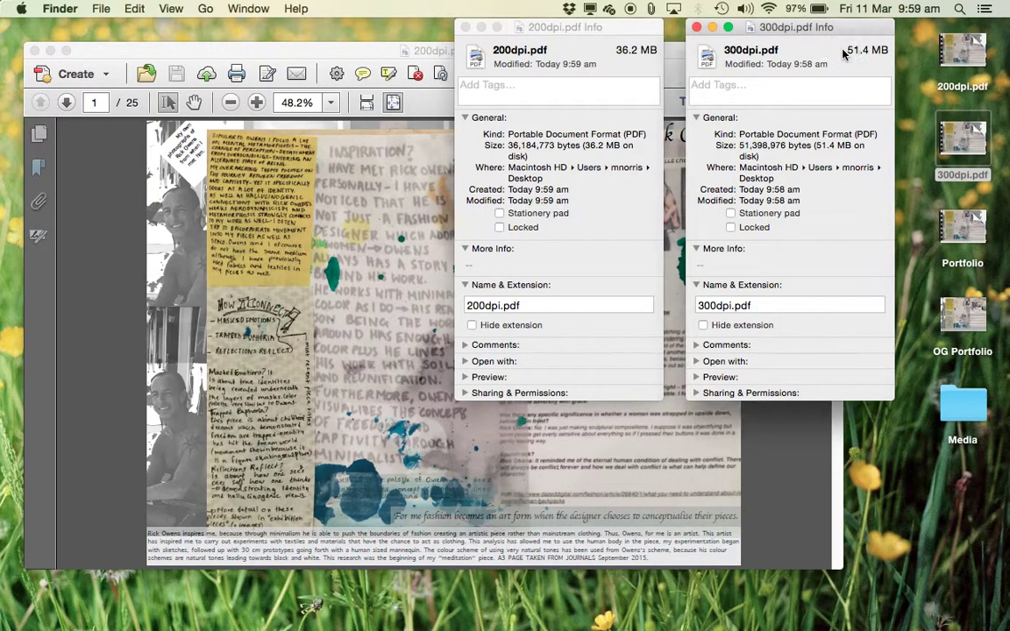
{"action": "left_click", "coordinate": [696, 30]}
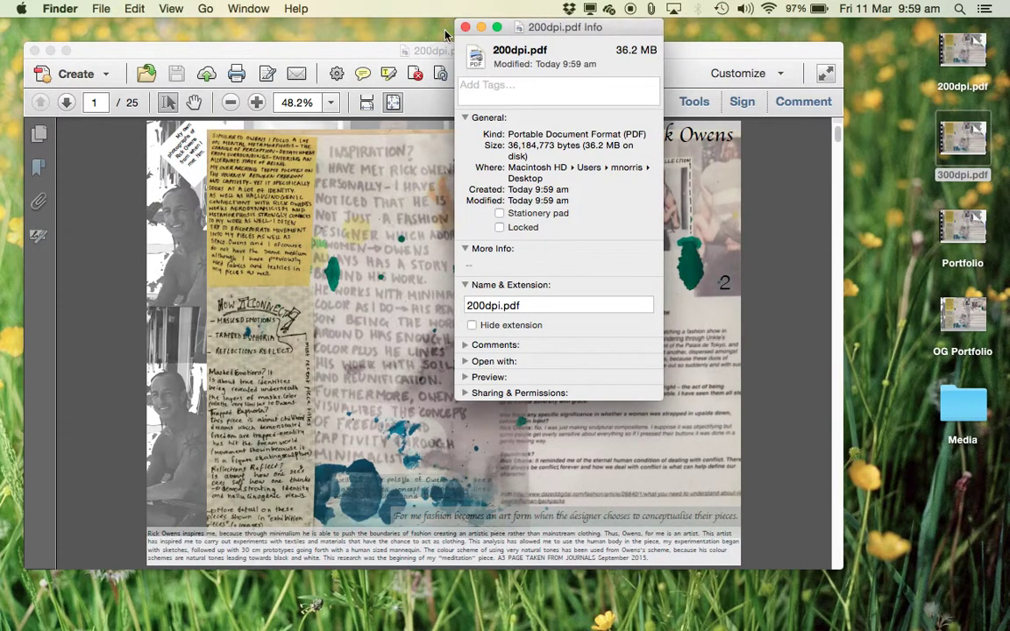
{"action": "left_click", "coordinate": [465, 27]}
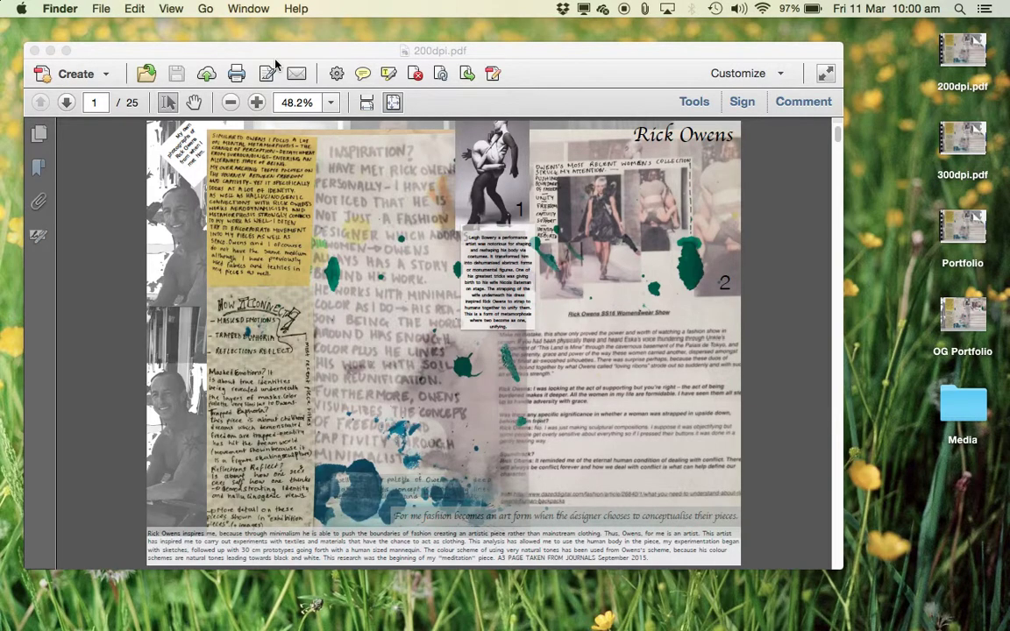
{"action": "left_click", "coordinate": [232, 55]}
- In the Optimized PDF settings, set colour and grayscale image compression to JPEG
{"action": "left_click", "coordinate": [107, 9]}
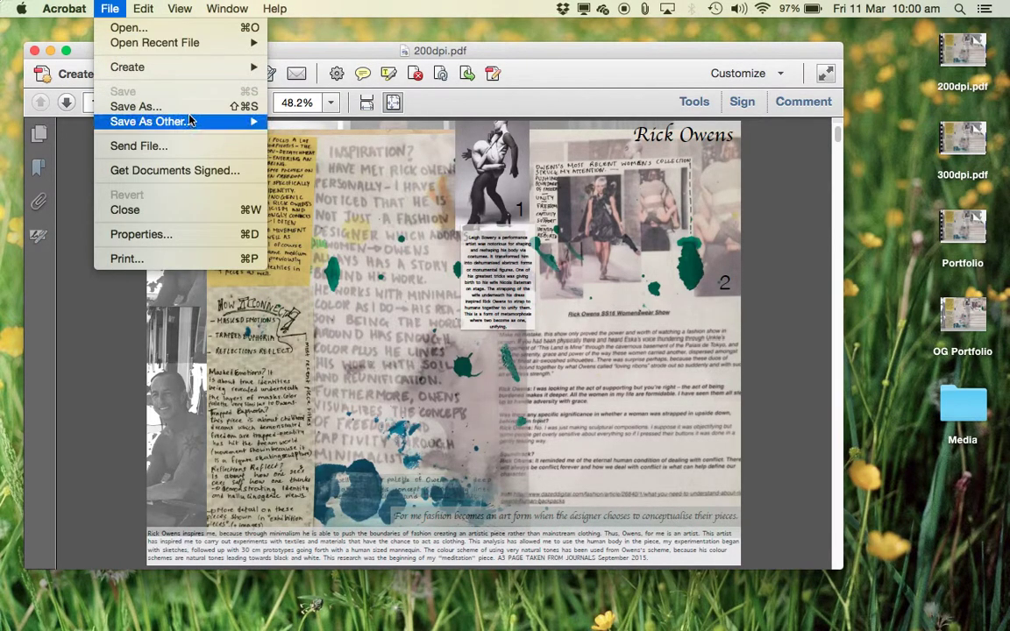
{"action": "mouse_move", "coordinate": [193, 122]}
{"action": "left_click", "coordinate": [331, 260]}
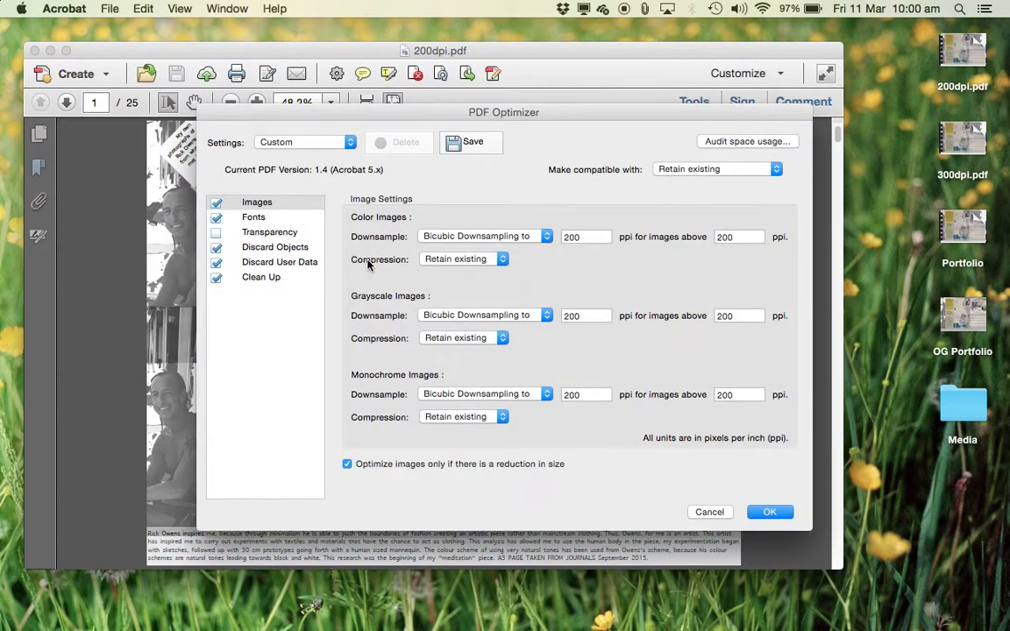
{"action": "left_click", "coordinate": [465, 258]}
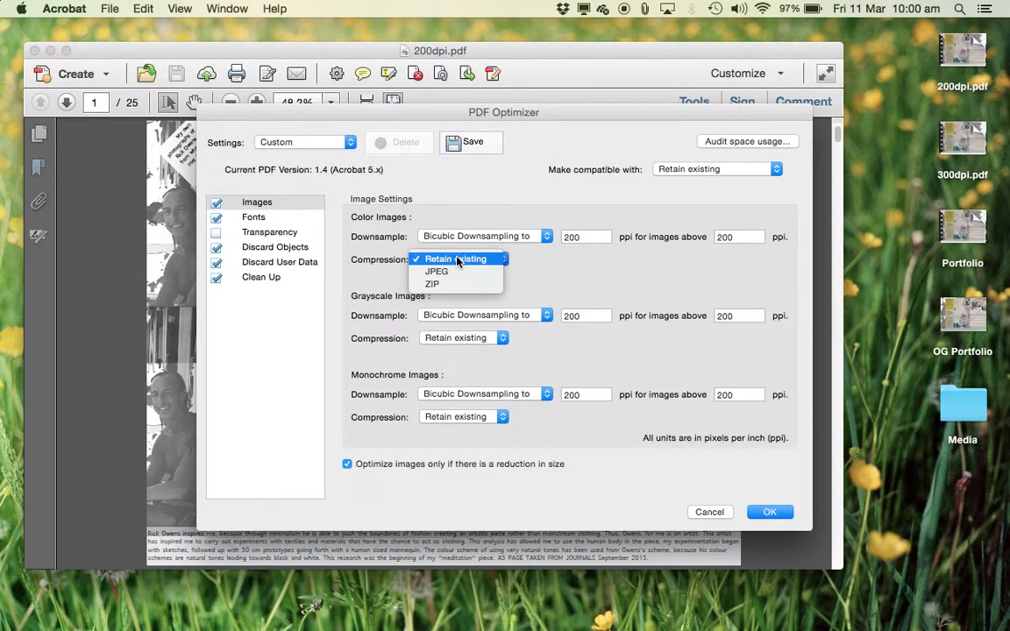
{"action": "left_click", "coordinate": [460, 271]}
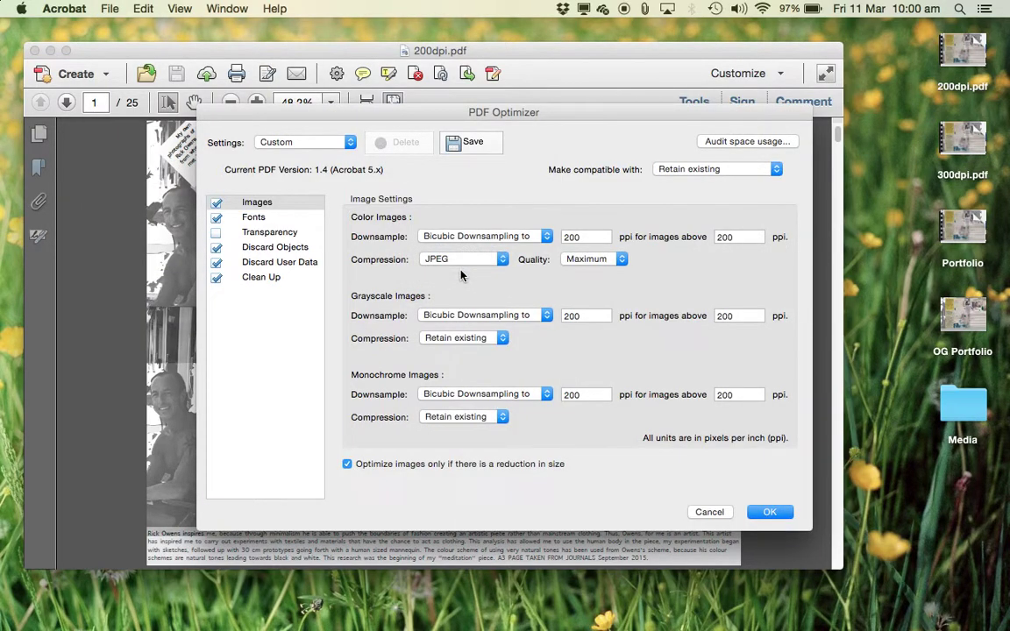
{"action": "left_click", "coordinate": [462, 337]}
{"action": "left_click", "coordinate": [457, 351]}
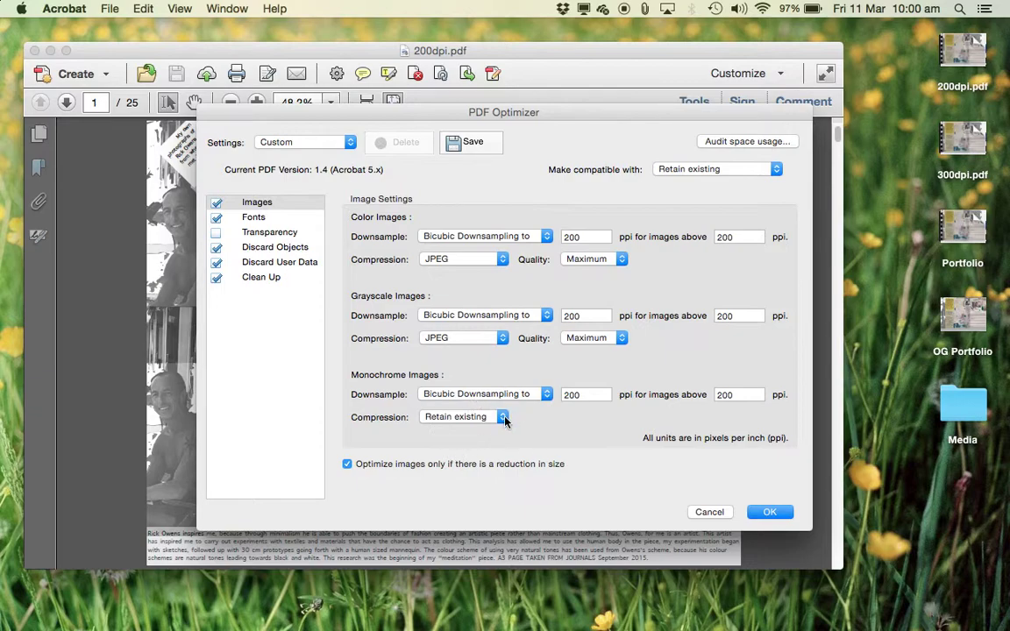
- Keep monochrome at Retain existing and both JPEG qualities at Maximum, then apply the settings
{"action": "left_click", "coordinate": [503, 418]}
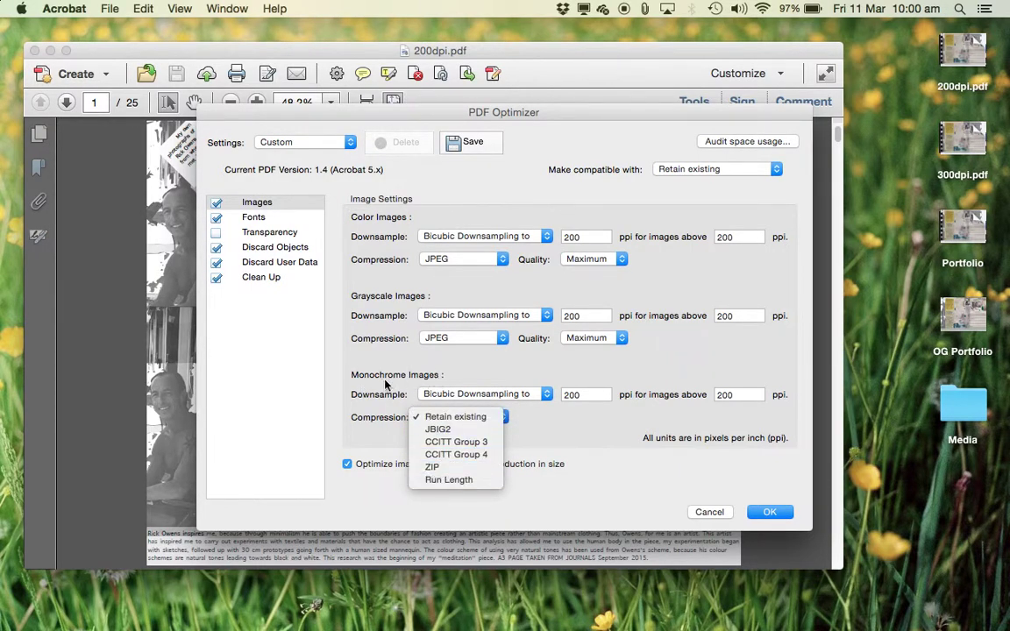
{"action": "left_click", "coordinate": [481, 418]}
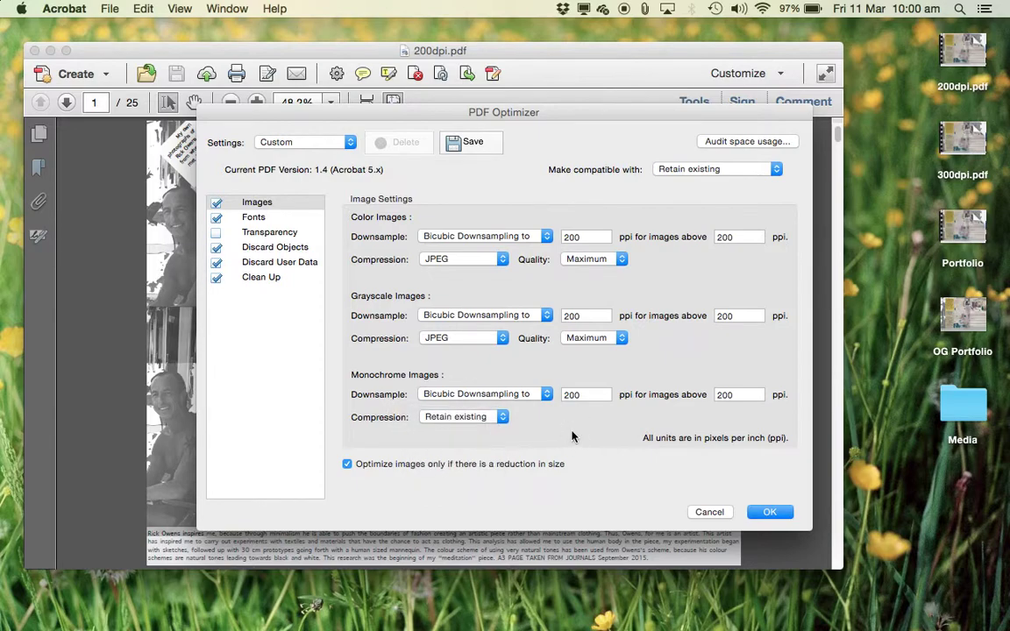
{"action": "left_click", "coordinate": [589, 261]}
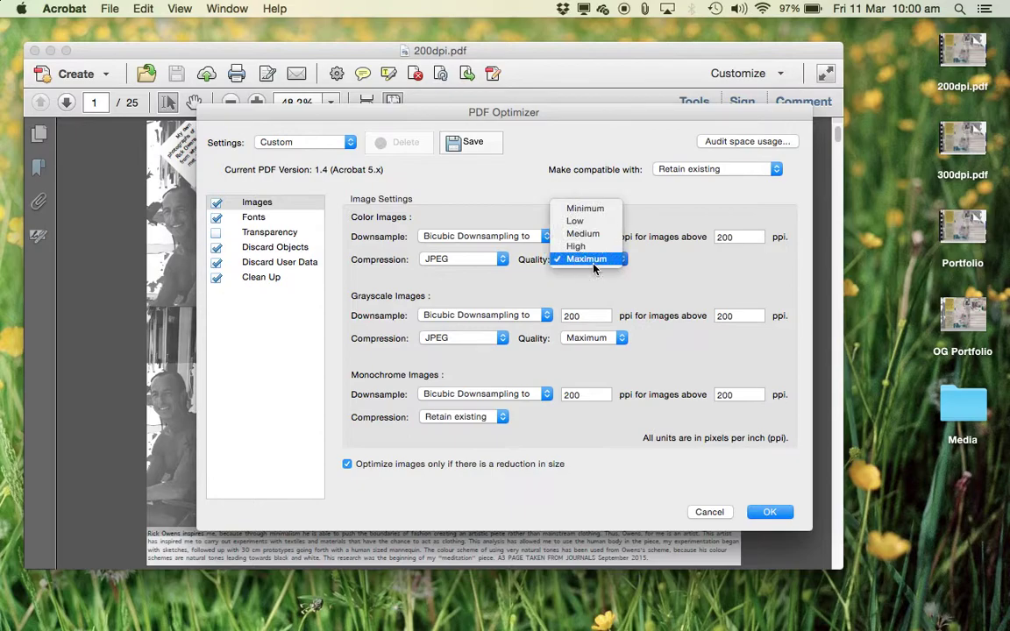
{"action": "left_click", "coordinate": [589, 261]}
{"action": "left_click", "coordinate": [590, 339]}
{"action": "left_click", "coordinate": [588, 339]}
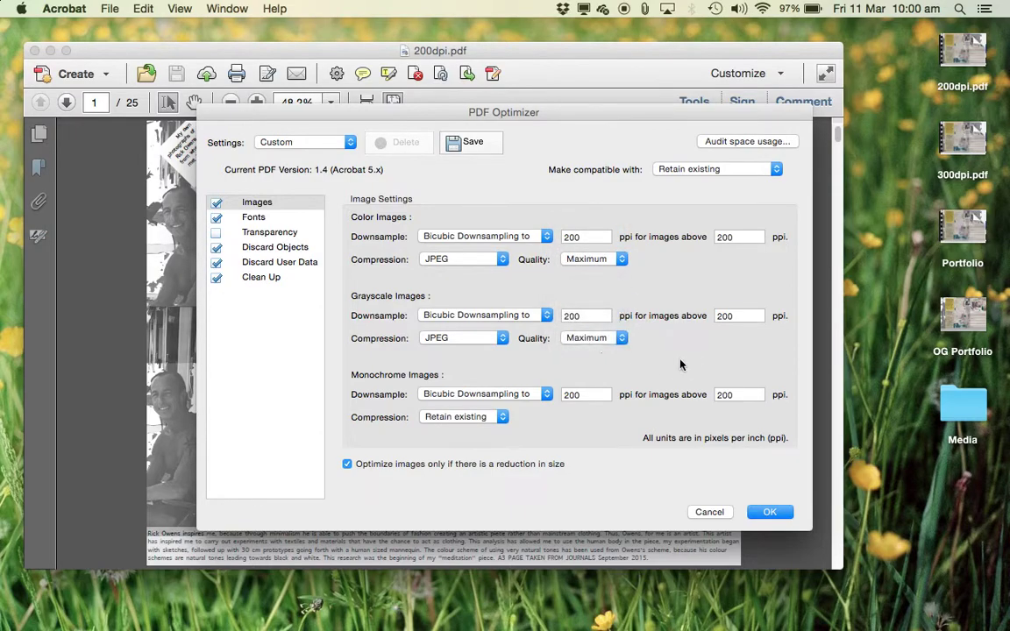
{"action": "left_click", "coordinate": [770, 513]}
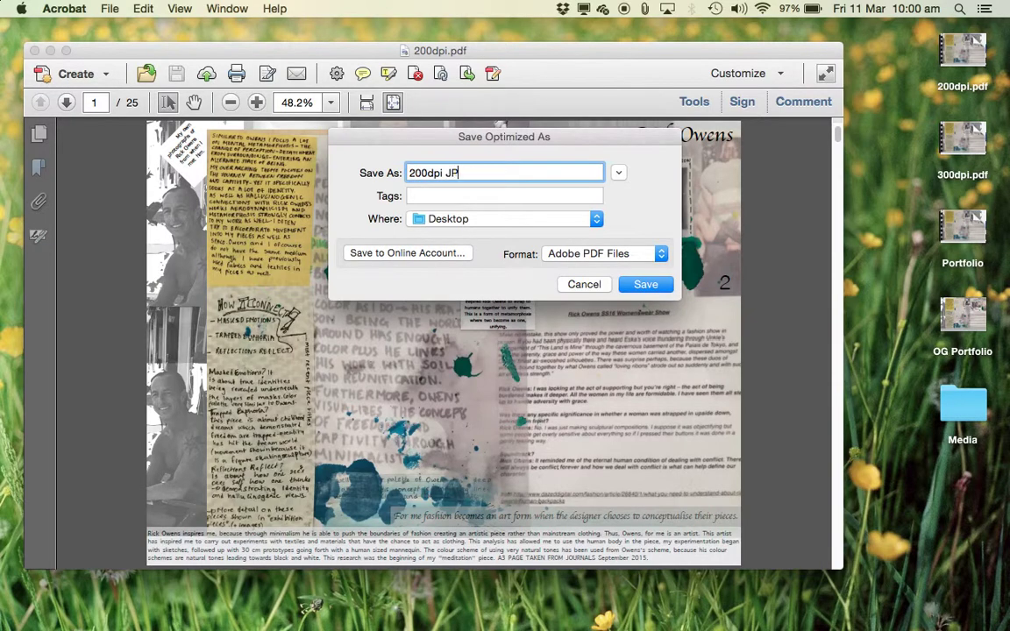
- Save the optimized copy as '200dpi JPEG Max.pdf', dismiss the image-mask warning, and show its file info
{"action": "type", "text": "JPEG MA"}
{"action": "key", "text": "Return"}
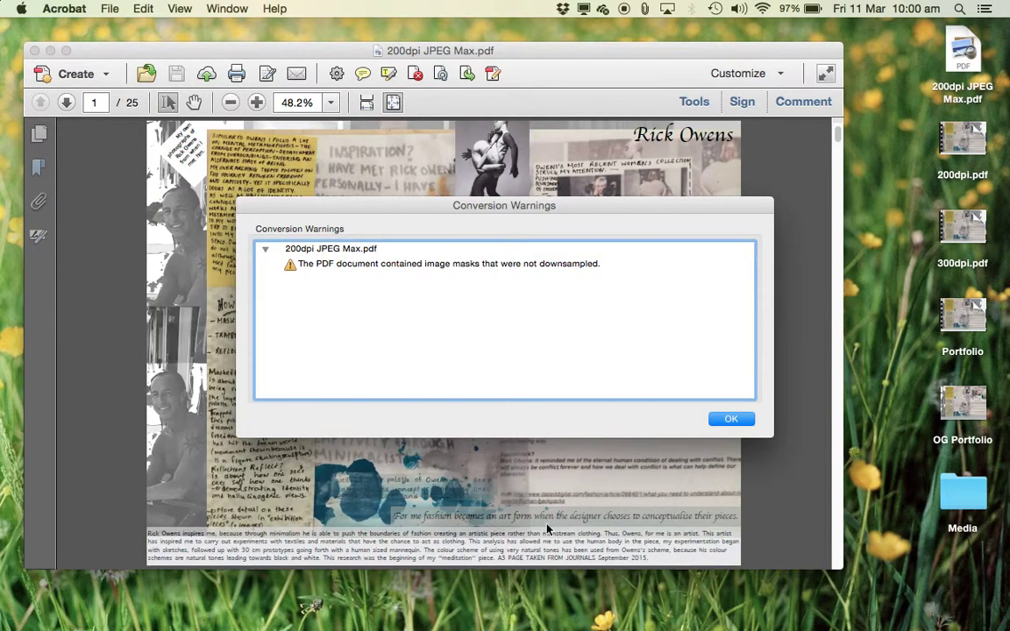
{"action": "left_click", "coordinate": [730, 419]}
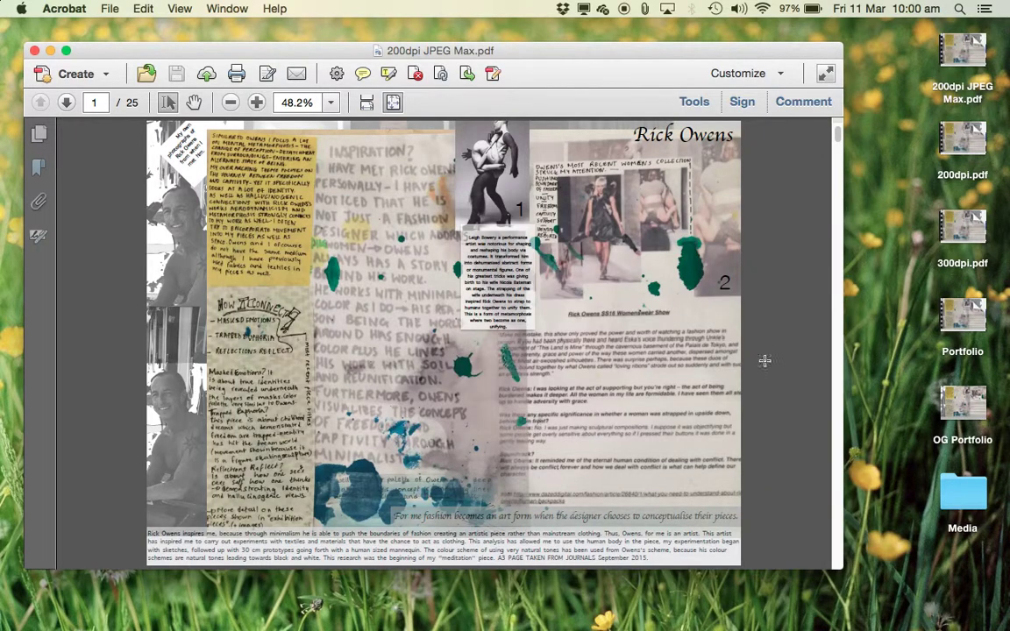
{"action": "left_click", "coordinate": [958, 44]}
{"action": "key", "text": "super+i"}
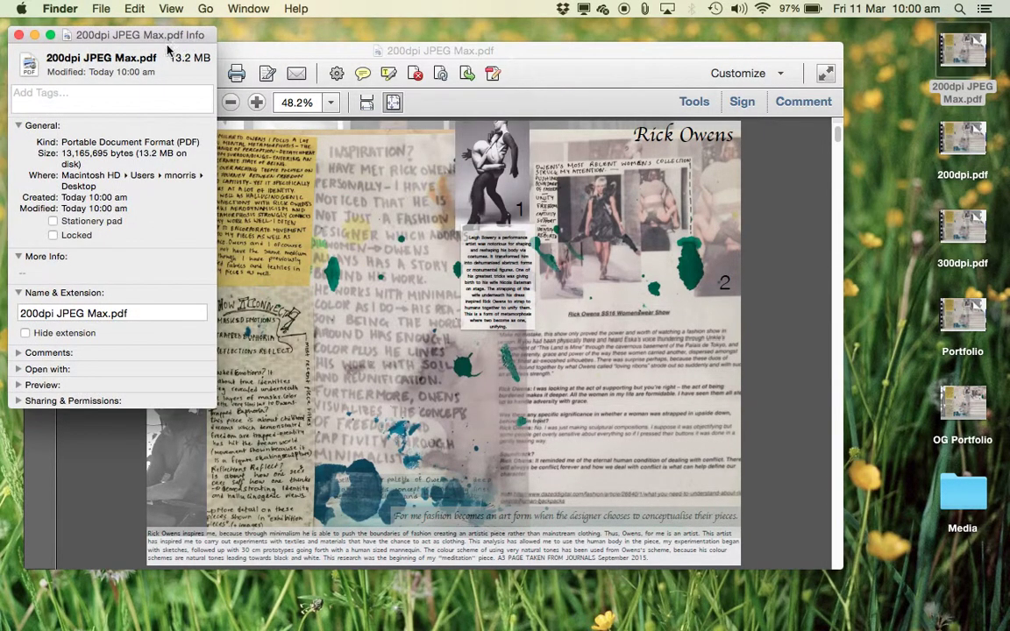
- Close the 200dpi JPEG Max.pdf info window, then move the Acrobat window up and enlarge it
{"action": "left_click", "coordinate": [189, 57]}
{"action": "left_click", "coordinate": [18, 35]}
{"action": "left_click_drag", "start_coordinate": [189, 49], "coordinate": [194, 29]}
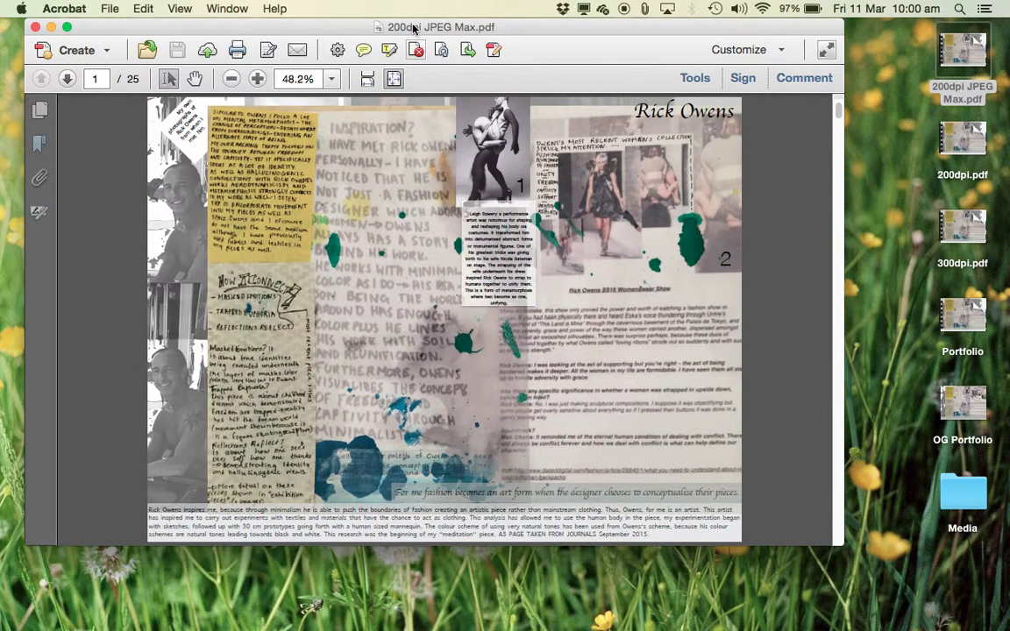
{"action": "left_click", "coordinate": [68, 28]}
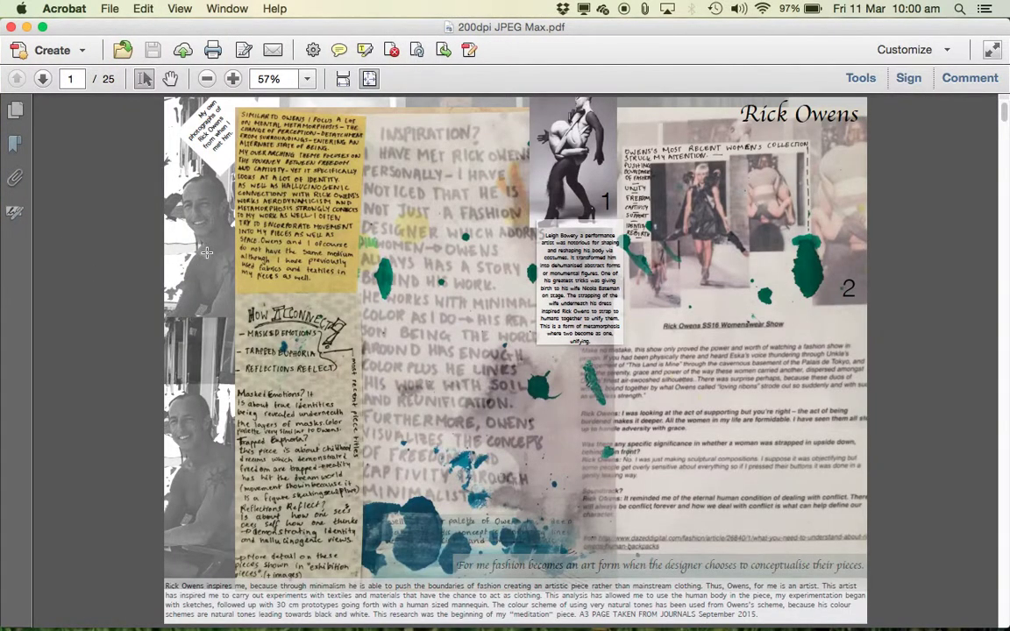
- Scroll through the 200dpi JPEG Max.pdf pages, then close it and the Acrobat welcome screen
{"action": "scroll", "coordinate": [189, 250], "scroll_direction": "down", "scroll_amount": 15}
{"action": "scroll", "coordinate": [207, 253], "scroll_direction": "down", "scroll_amount": 20}
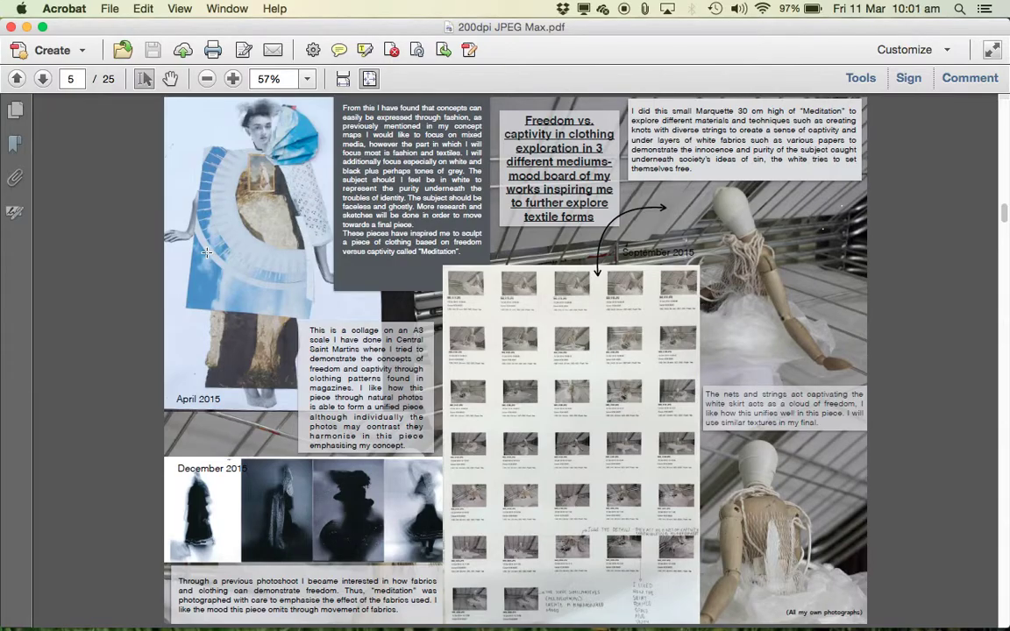
{"action": "scroll", "coordinate": [207, 252], "scroll_direction": "up", "scroll_amount": 20}
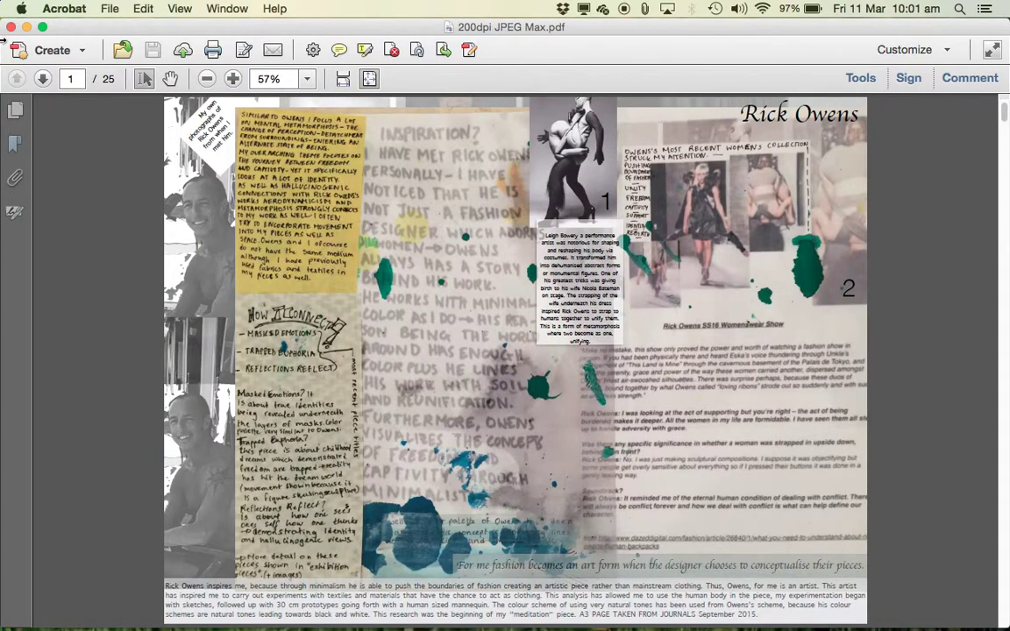
{"action": "left_click", "coordinate": [11, 28]}
{"action": "left_click", "coordinate": [290, 95]}
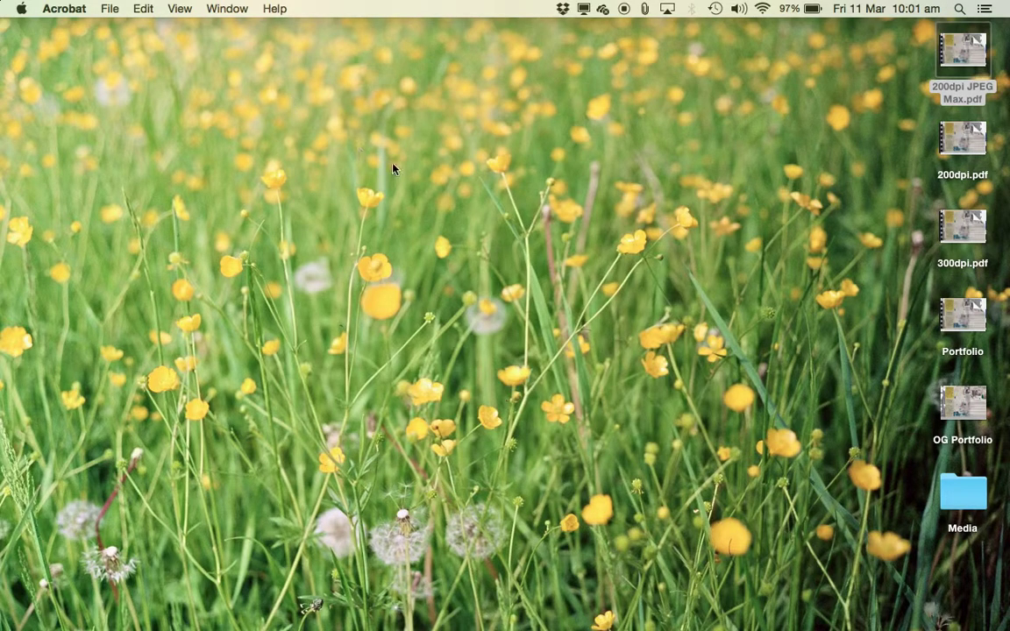
- Quit Acrobat and select 200dpi JPEG Max.pdf among the desktop PDFs
{"action": "key", "text": "super+q"}
{"action": "left_click", "coordinate": [608, 207]}
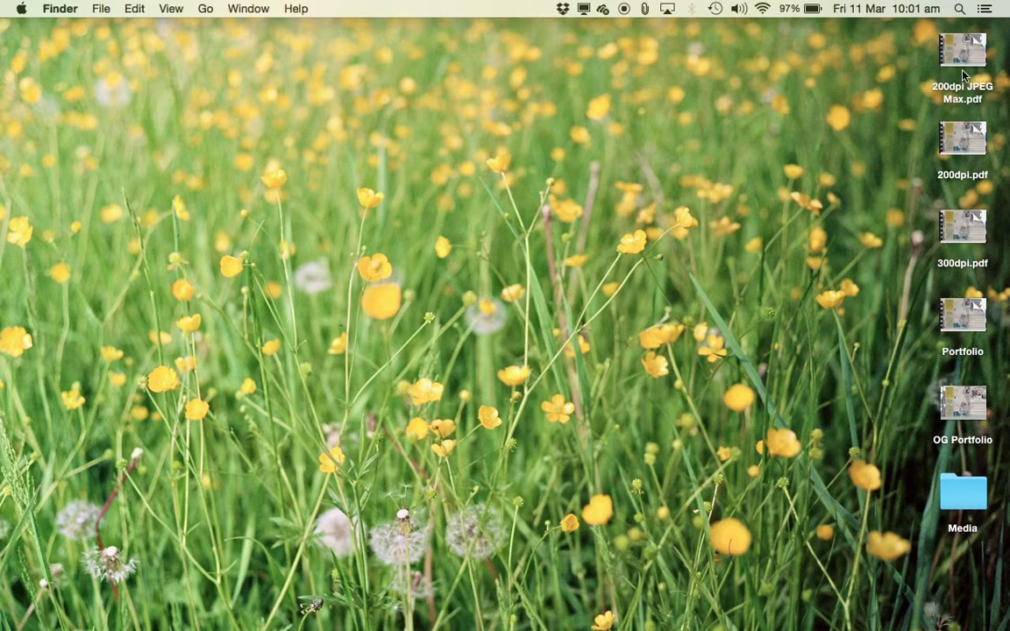
{"action": "mouse_move", "coordinate": [953, 42]}
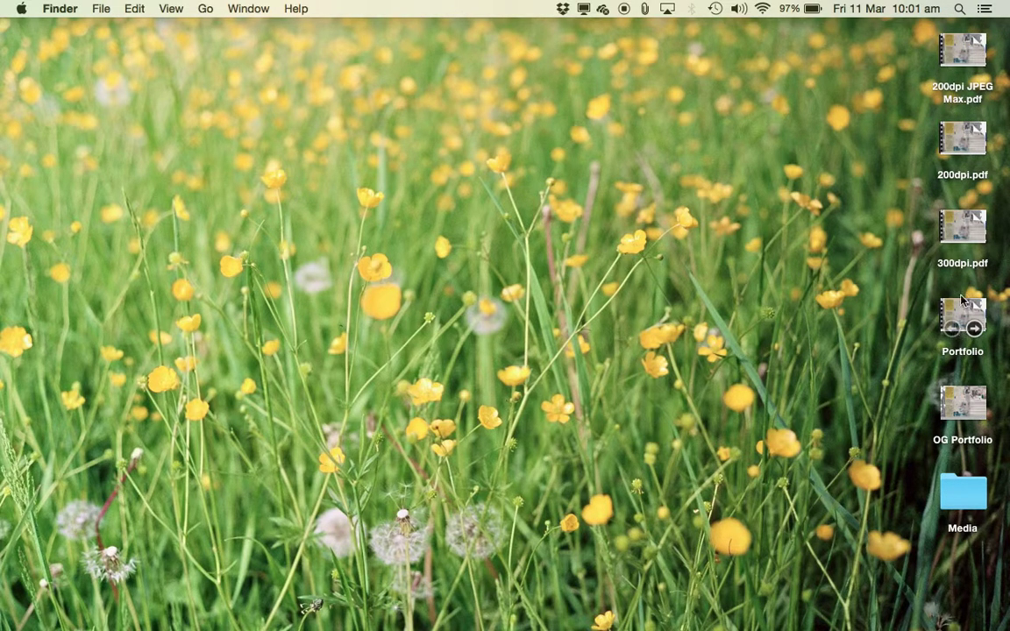
{"action": "left_click", "coordinate": [958, 230]}
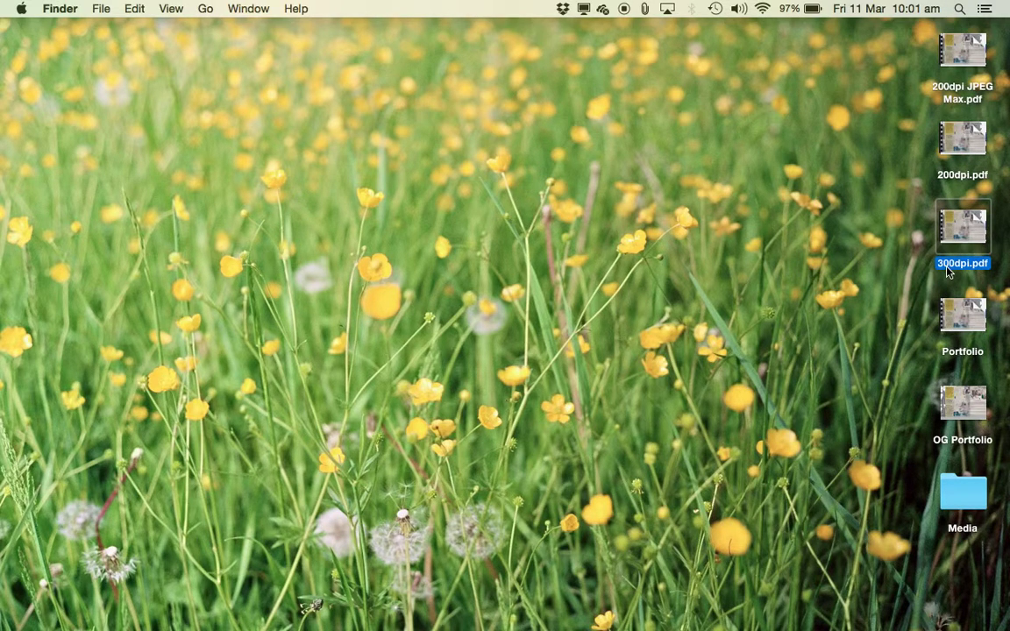
{"action": "left_click", "coordinate": [959, 134]}
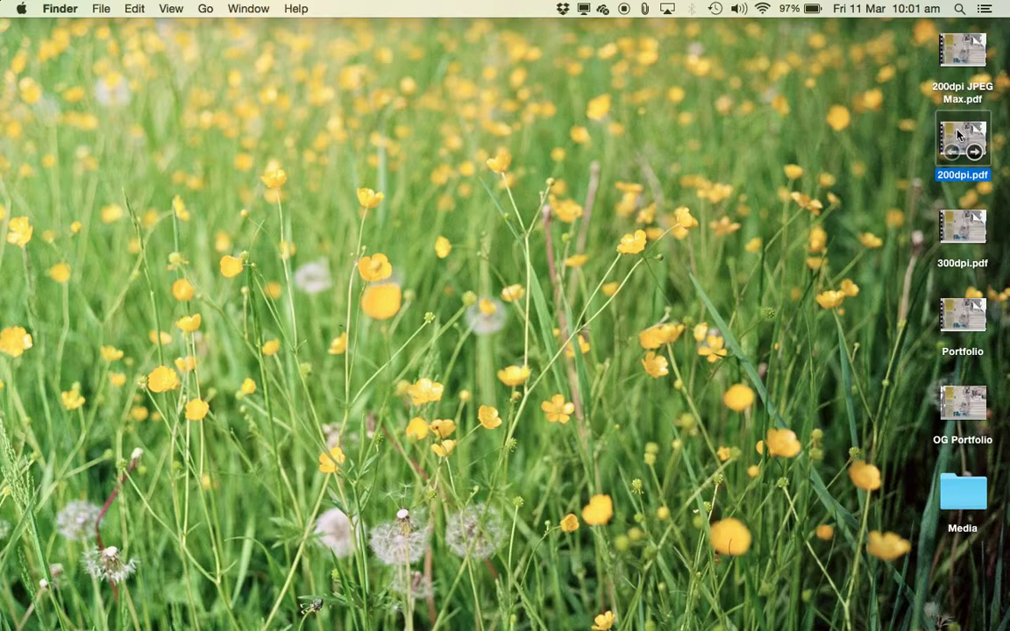
{"action": "left_click", "coordinate": [963, 44]}
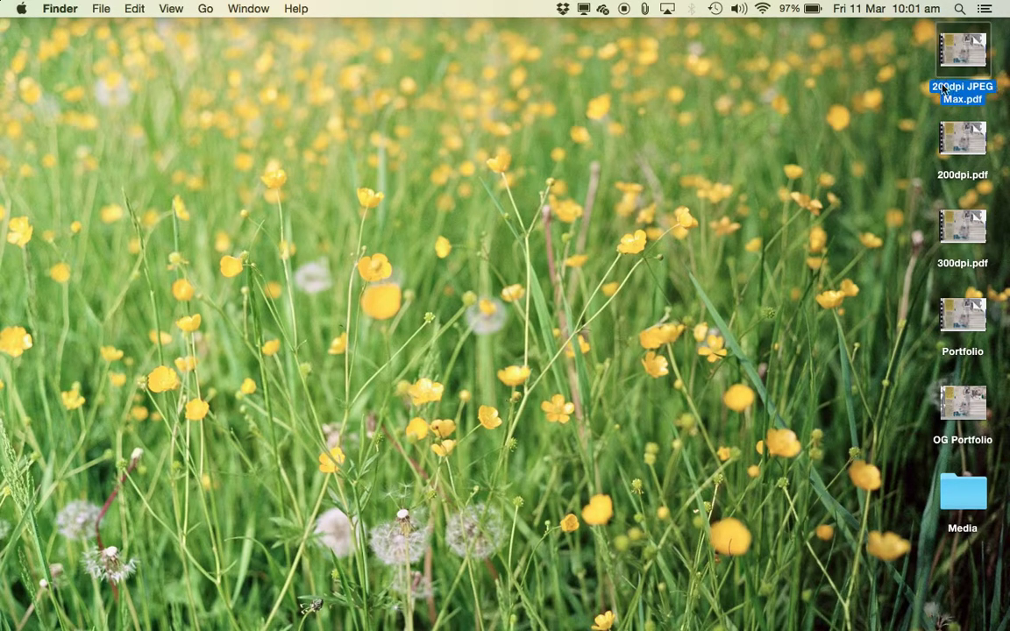
- Show the info for 200dpi JPEG Max.pdf and check its 13.2 MB size
{"action": "mouse_move", "coordinate": [955, 55]}
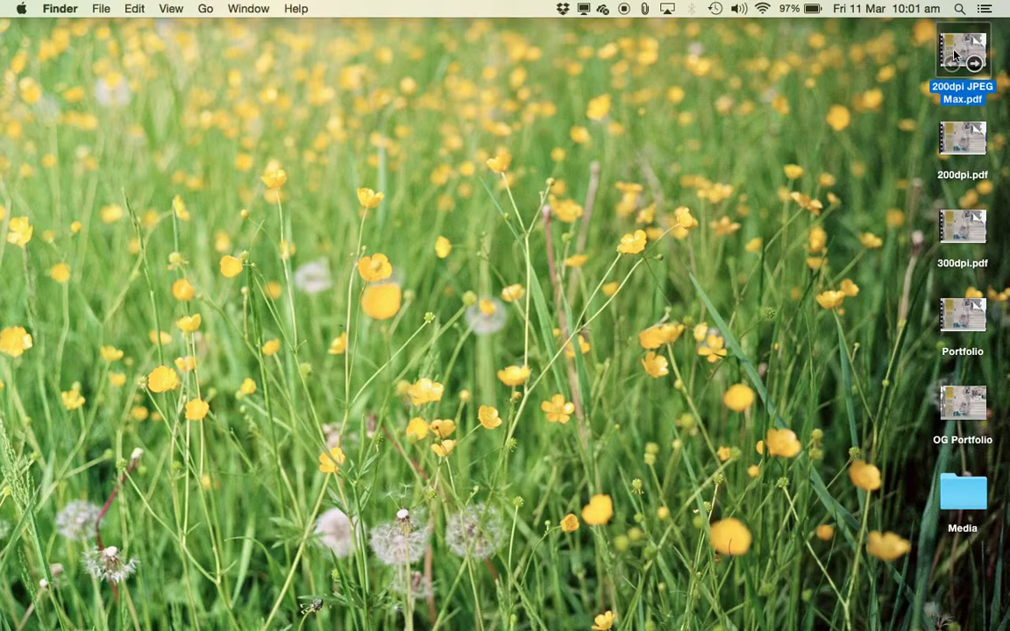
{"action": "key", "text": "super+i"}
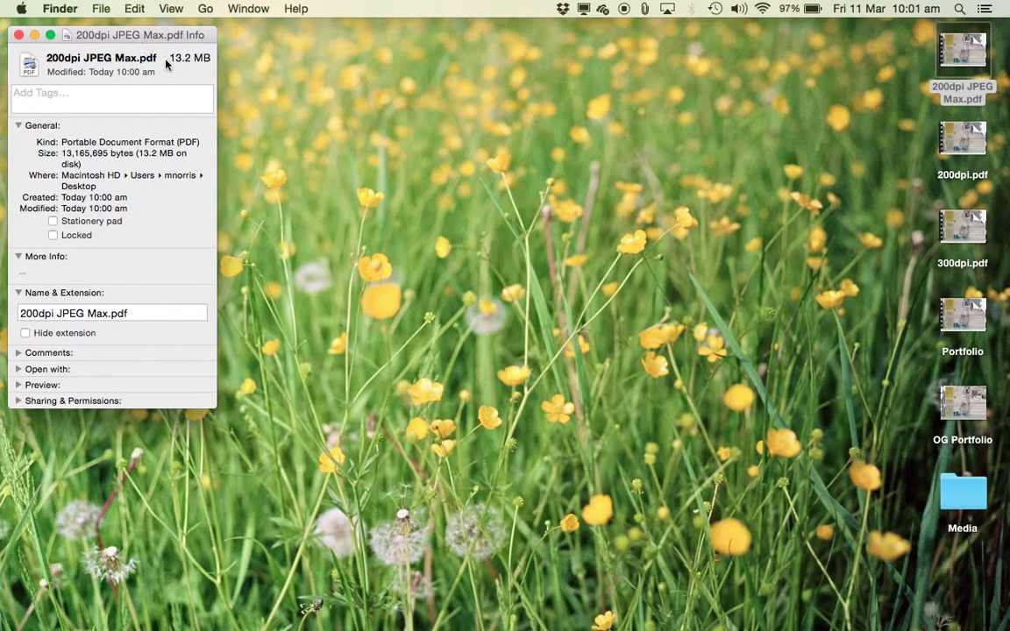
{"action": "left_click_drag", "start_coordinate": [169, 57], "coordinate": [213, 59]}
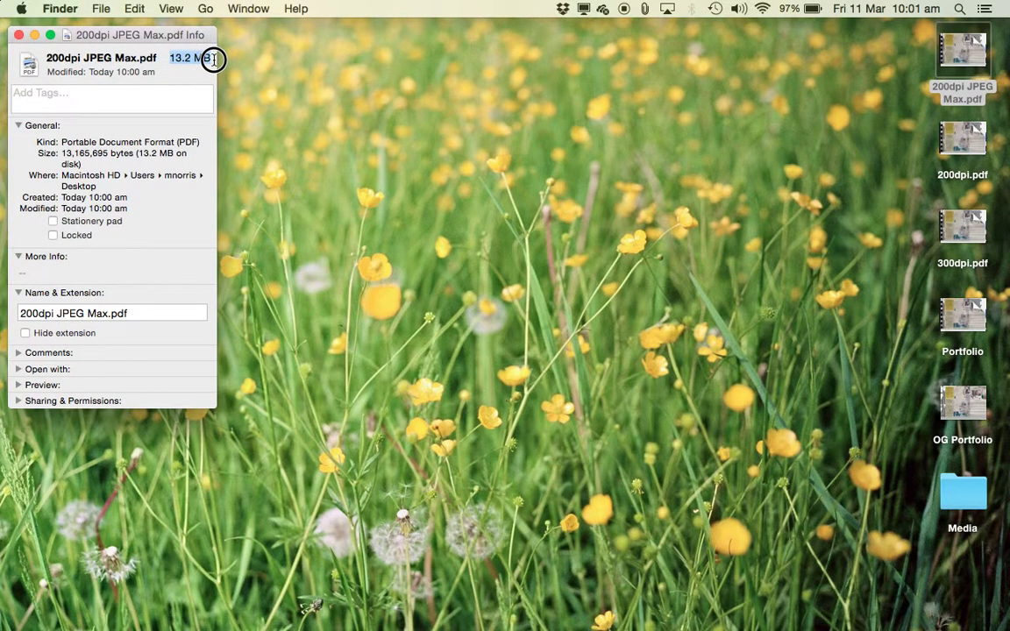
{"action": "left_click", "coordinate": [197, 59]}
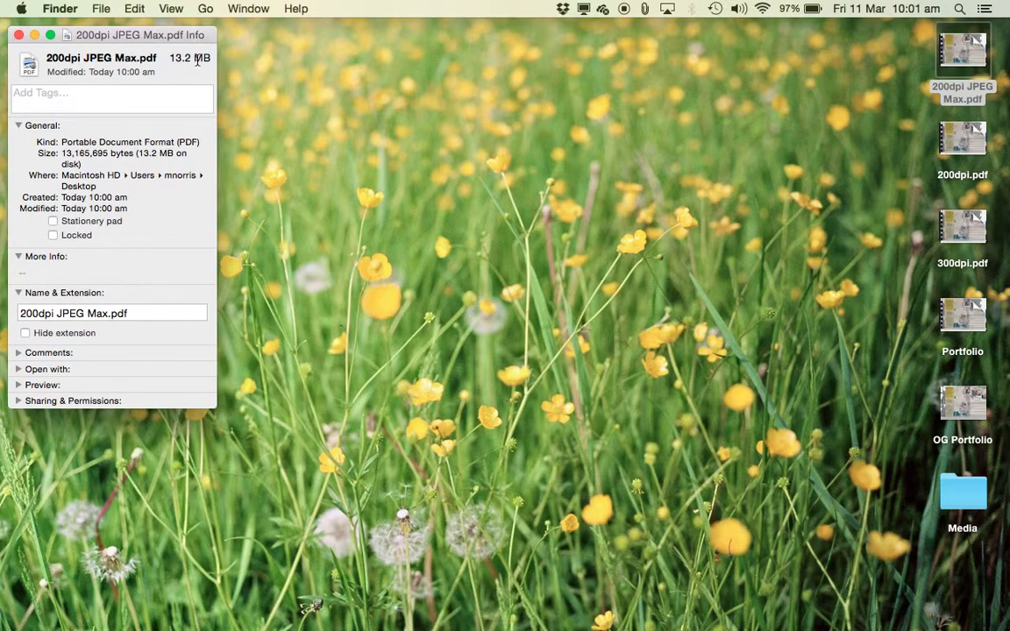
{"action": "left_click", "coordinate": [359, 125]}
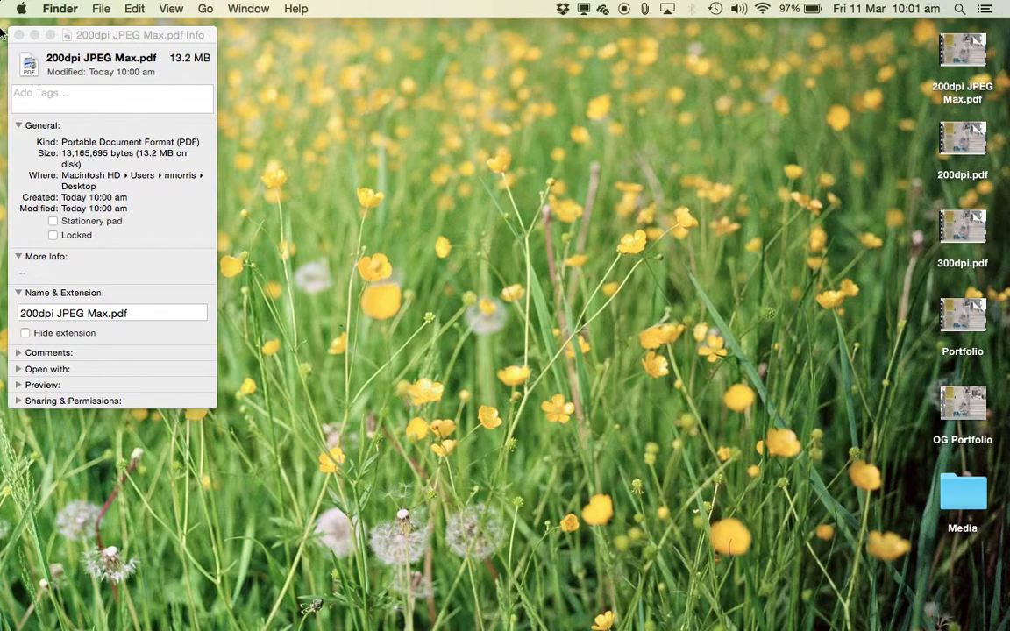